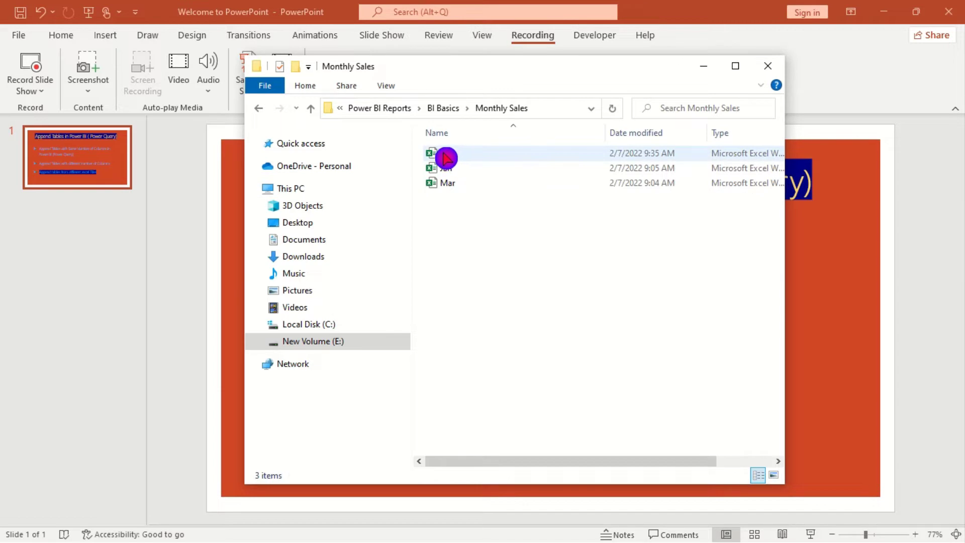
Step: Examine the headers and sales rows of the Feb, Jan and Mar workbooks in the Monthly Sales folder
double_click(447, 156)
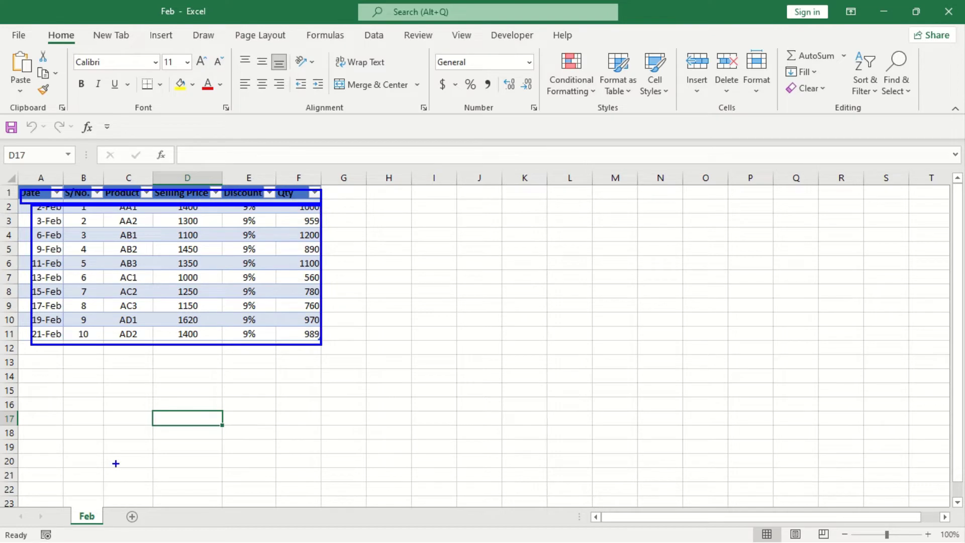
click(949, 12)
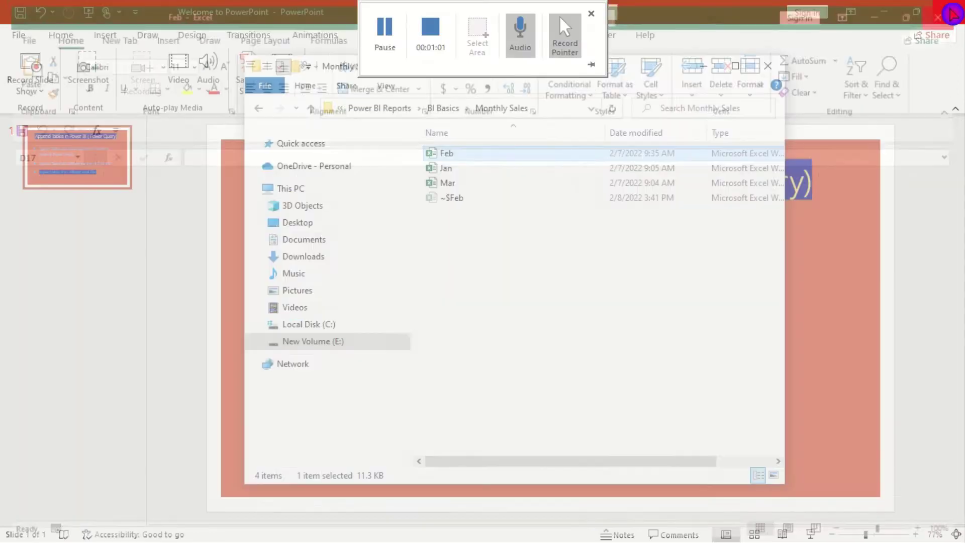
double_click(445, 170)
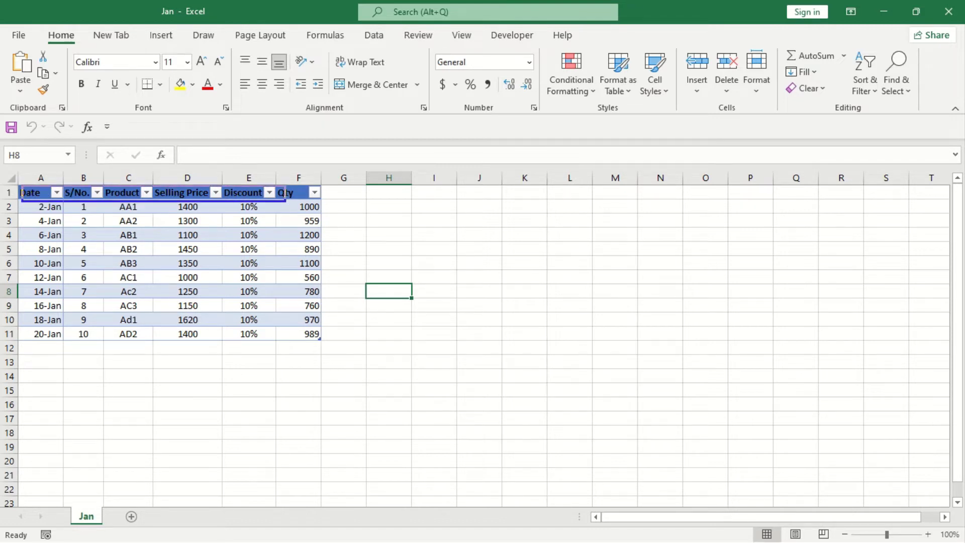
drag(31, 208, 320, 345)
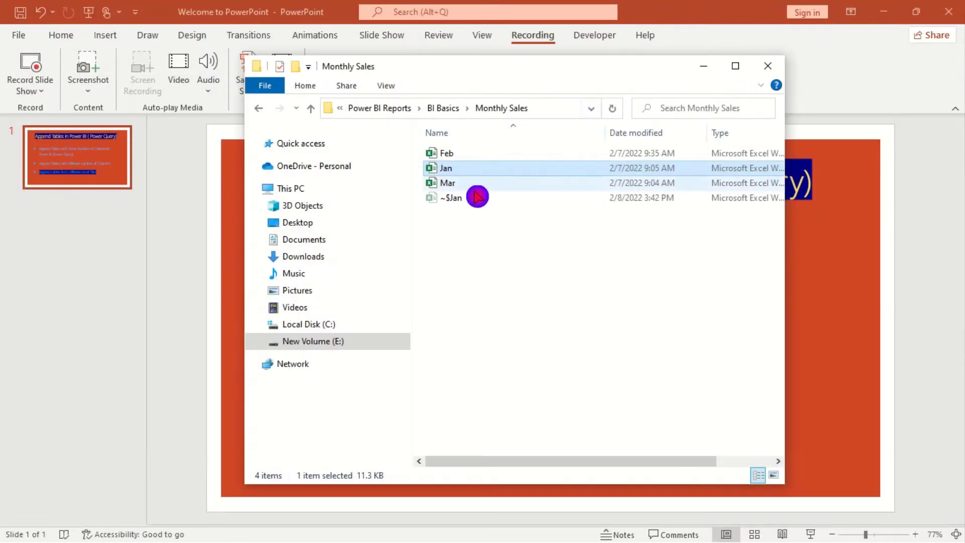
click(456, 185)
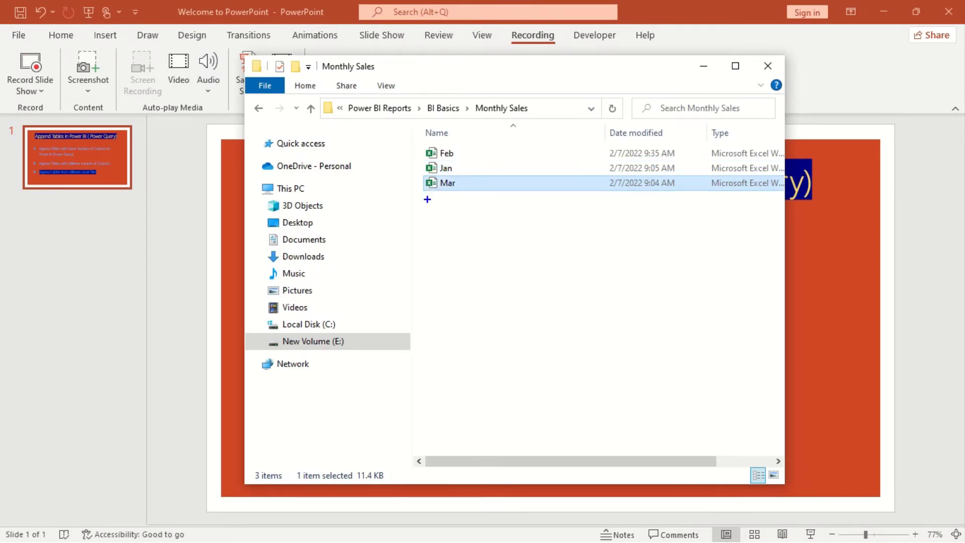
double_click(474, 184)
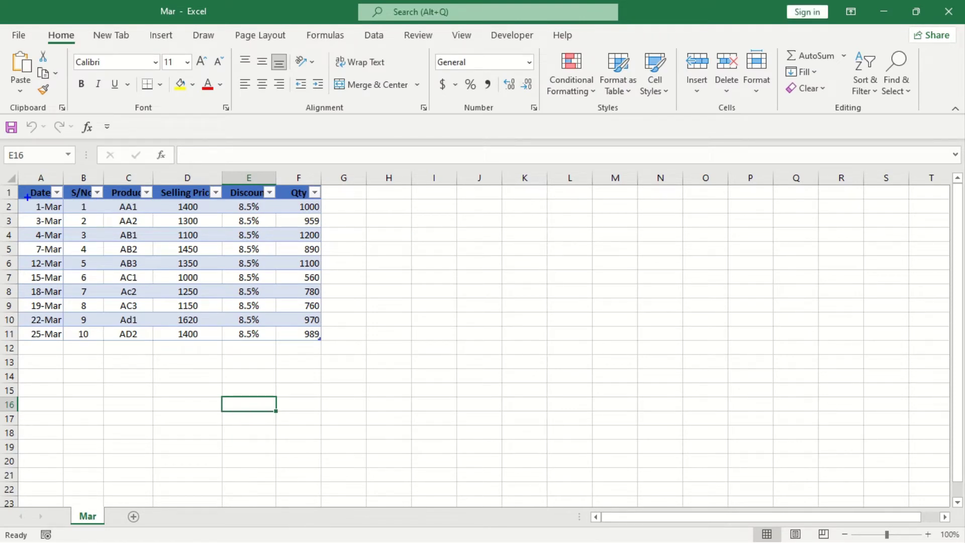
drag(33, 202, 325, 342)
click(953, 13)
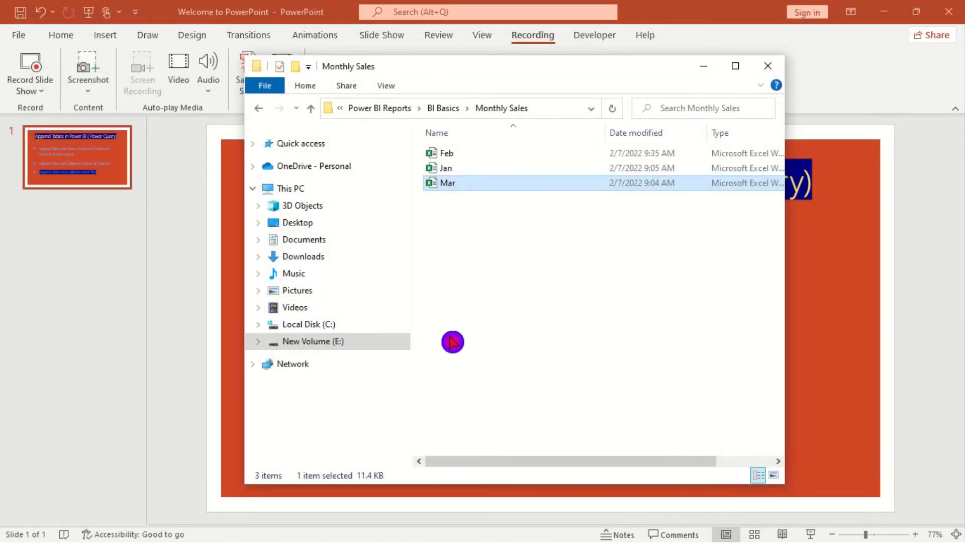
click(767, 66)
Step: Switch to Power BI Desktop and start a data connection using the Folder source
key(alt+Tab)
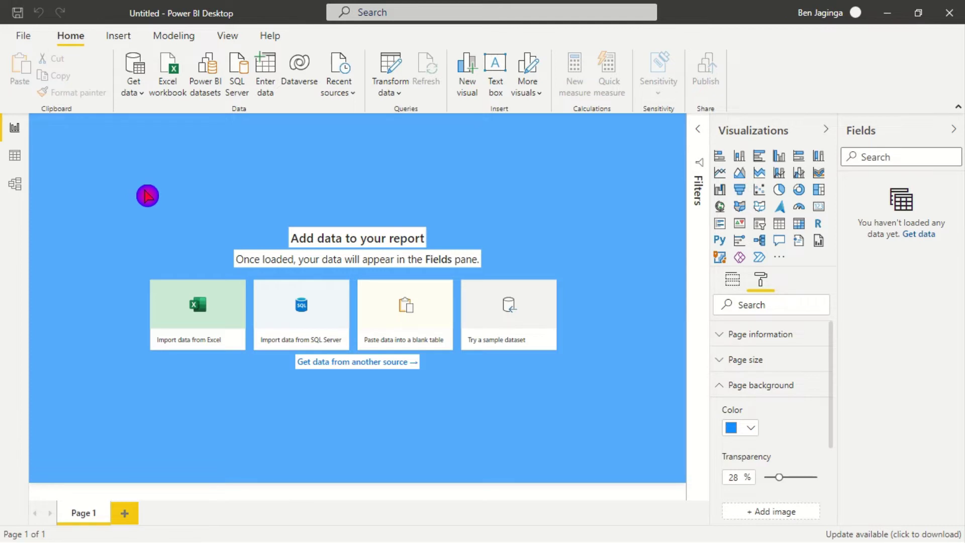
click(136, 95)
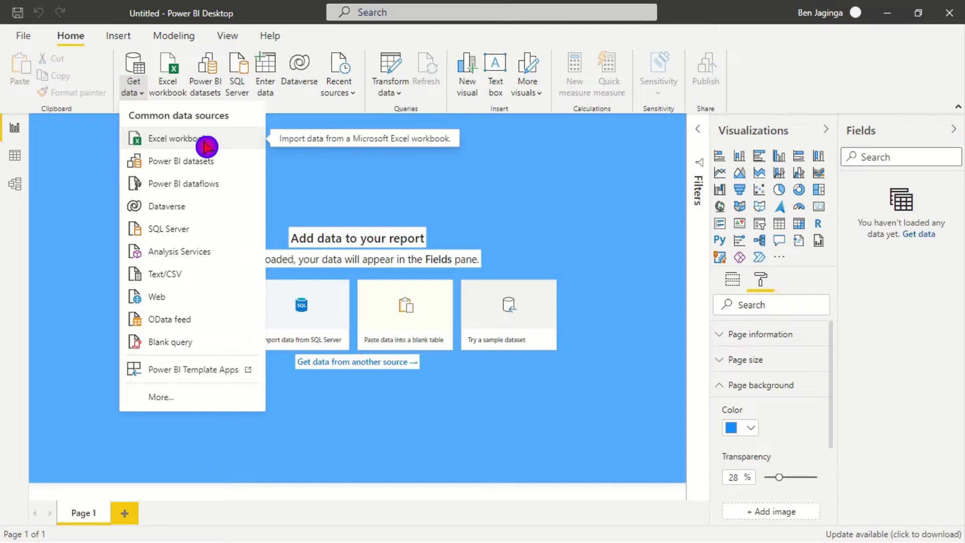
click(163, 403)
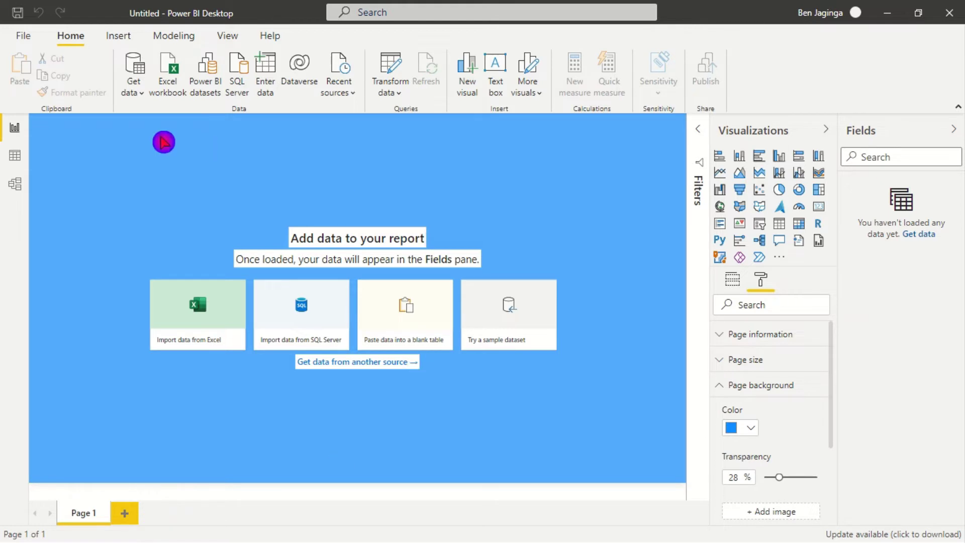
click(146, 94)
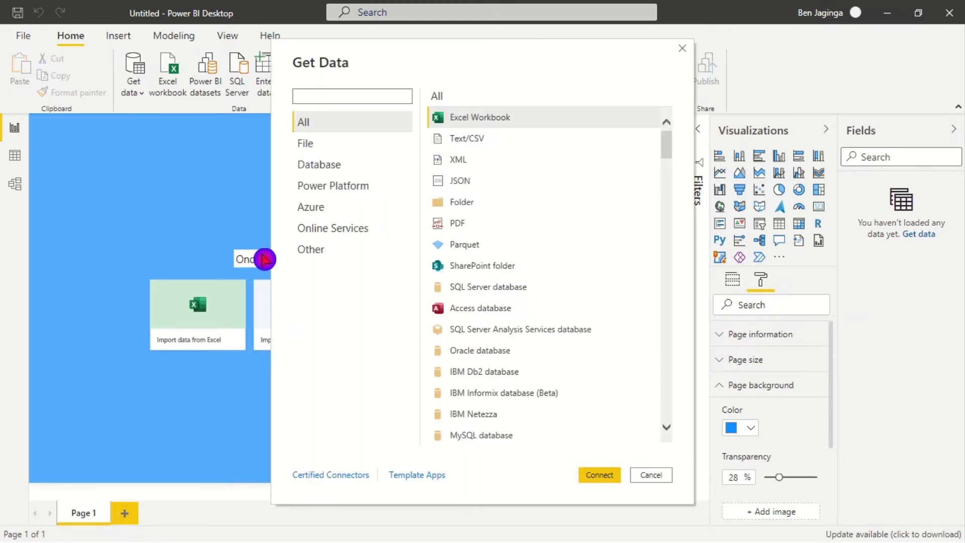
click(474, 206)
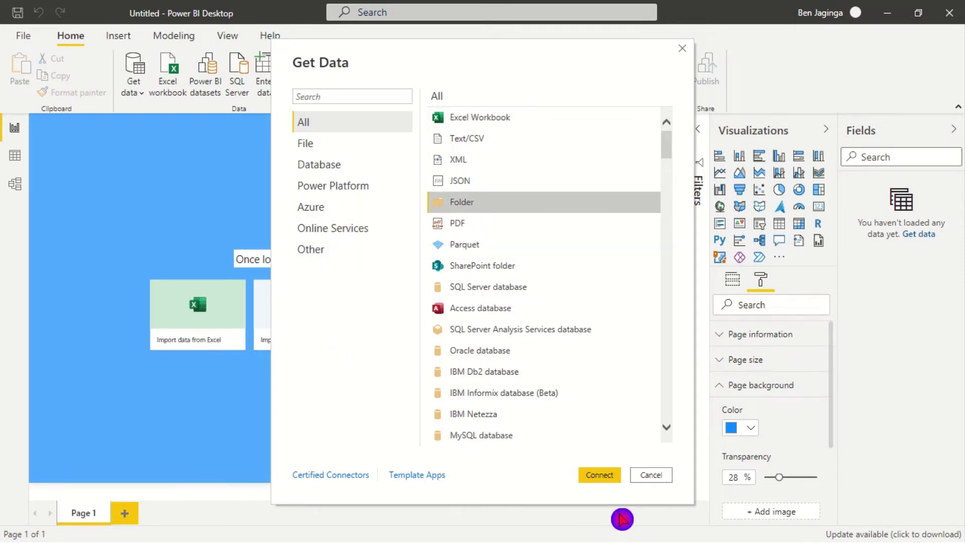
click(604, 476)
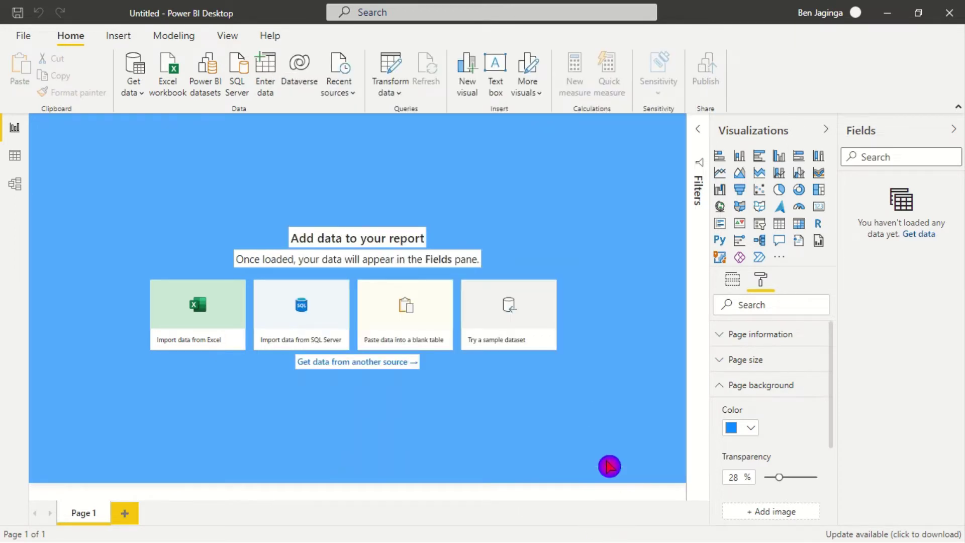
Step: Set the folder path to E:\BI Reports\Power BI Reports\BI Basics\Monthly Sales and bring its file list into Power Query Editor for transformation
click(355, 324)
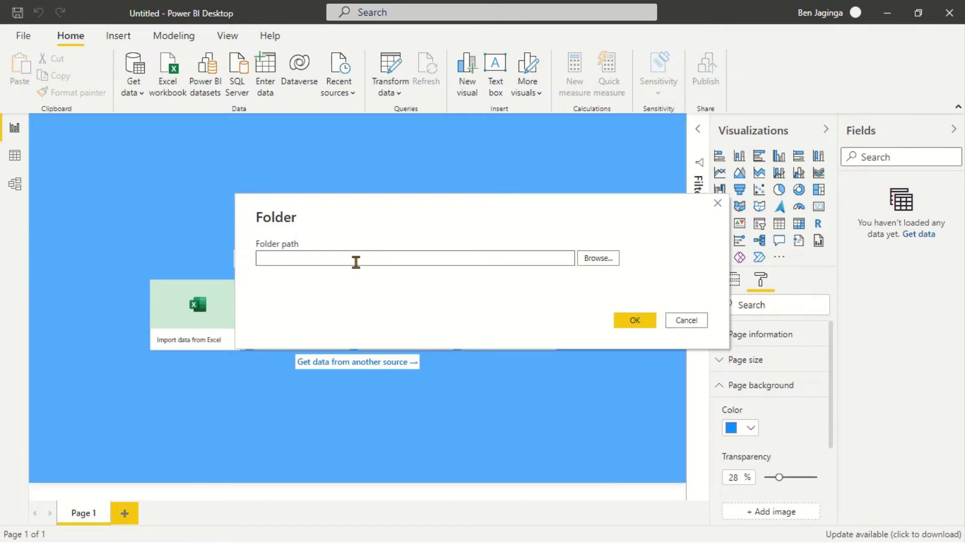
click(599, 259)
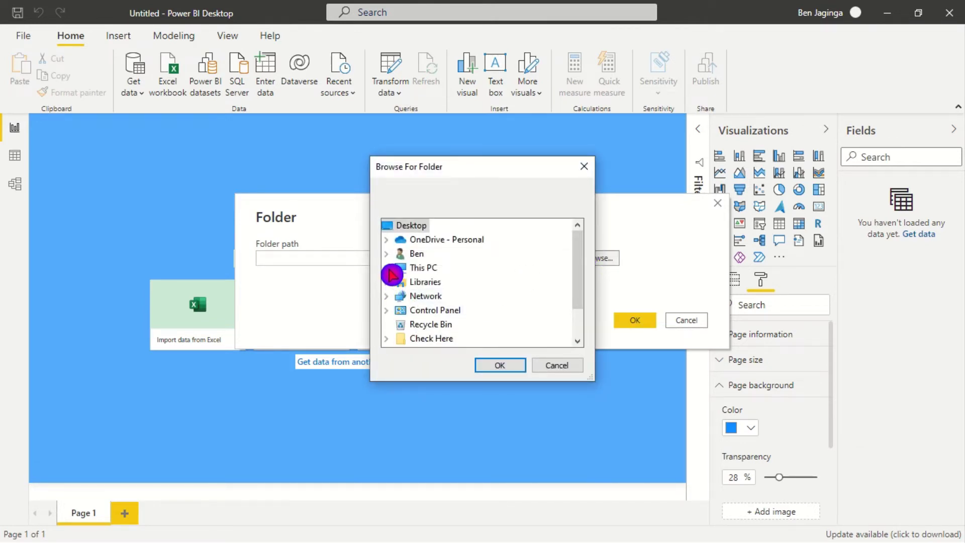
click(386, 270)
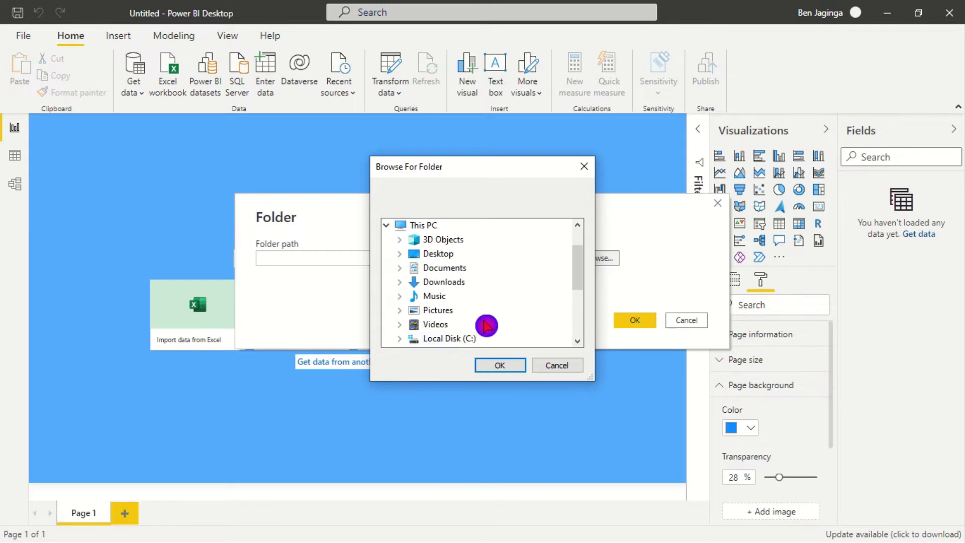
scroll(485, 321, down, 2)
click(399, 268)
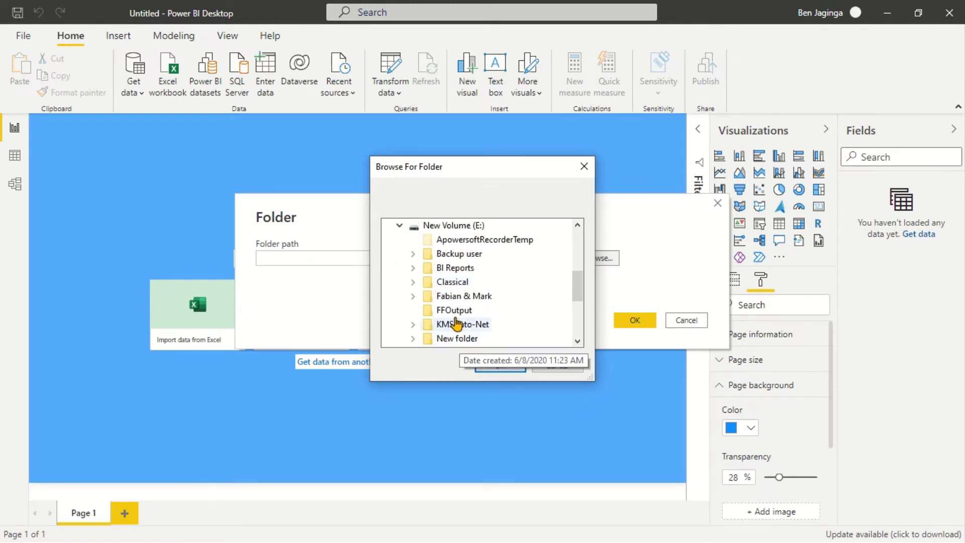
click(414, 268)
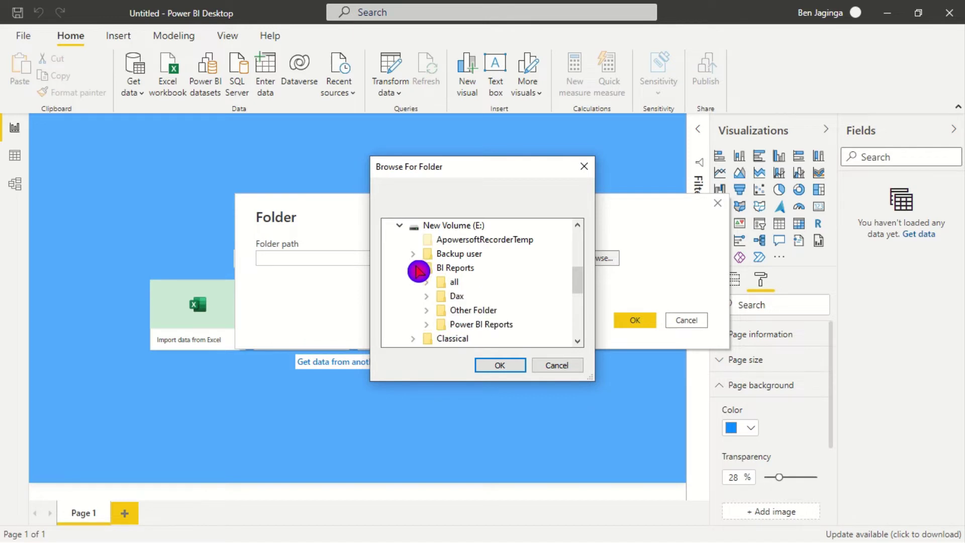
click(428, 325)
click(440, 325)
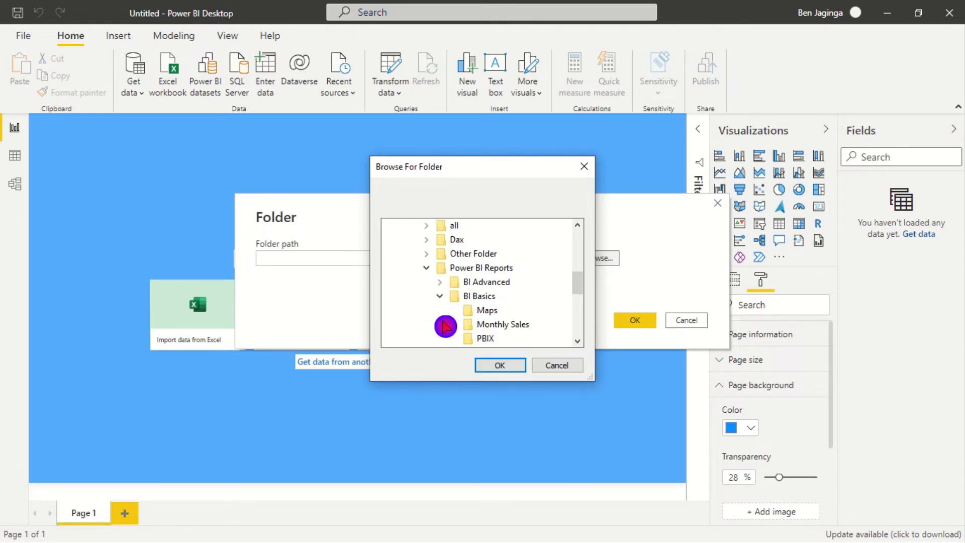
click(512, 326)
click(501, 369)
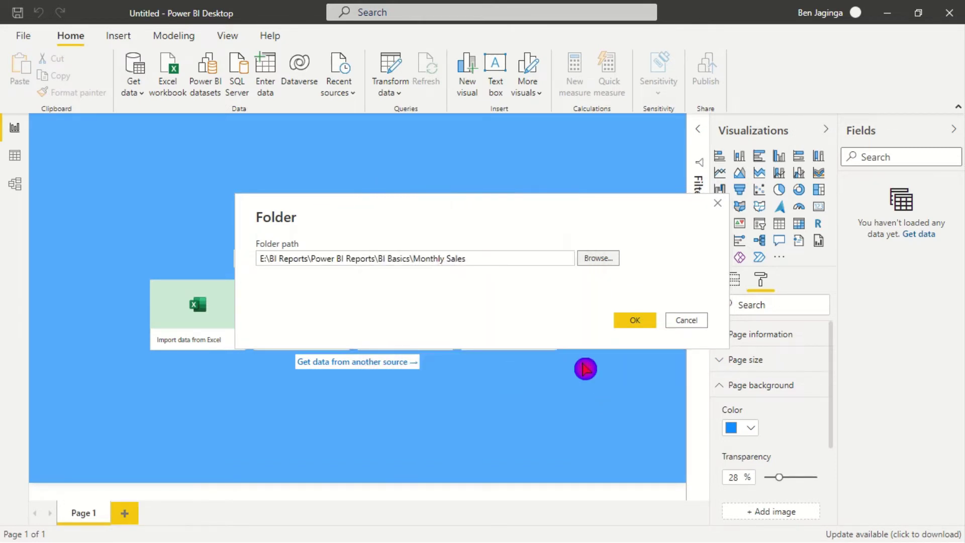
click(637, 327)
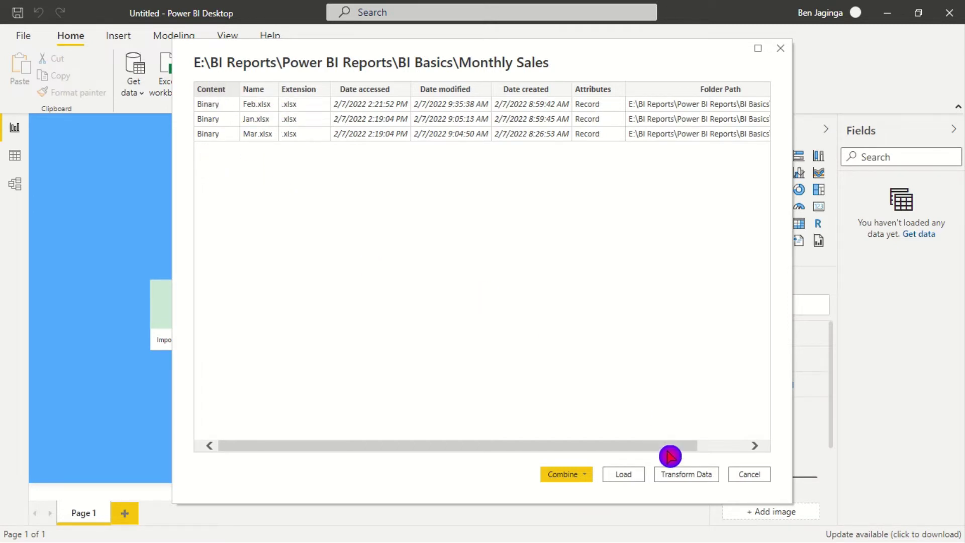
click(685, 477)
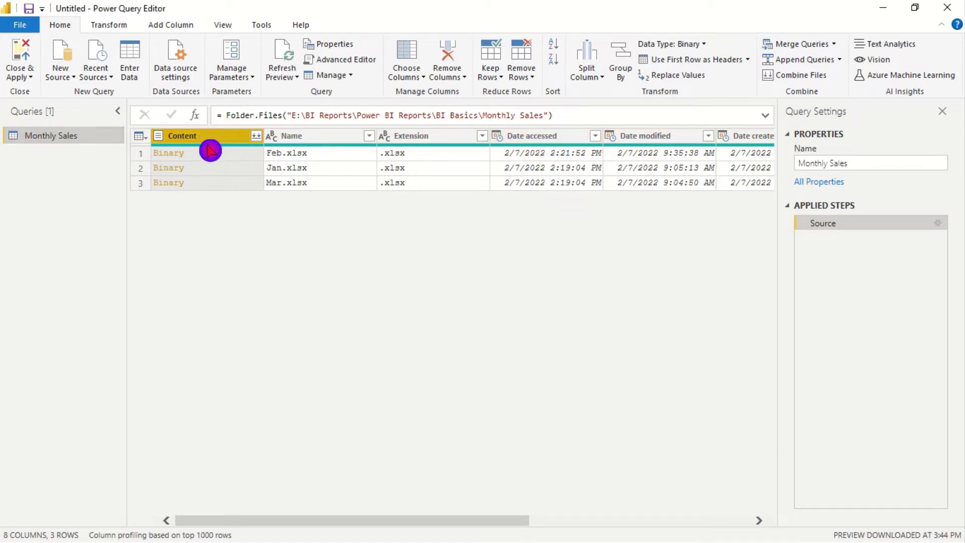
Step: Keep only the Content and Name columns in the Monthly Sales query, removing all other columns
ctrl+click(316, 140)
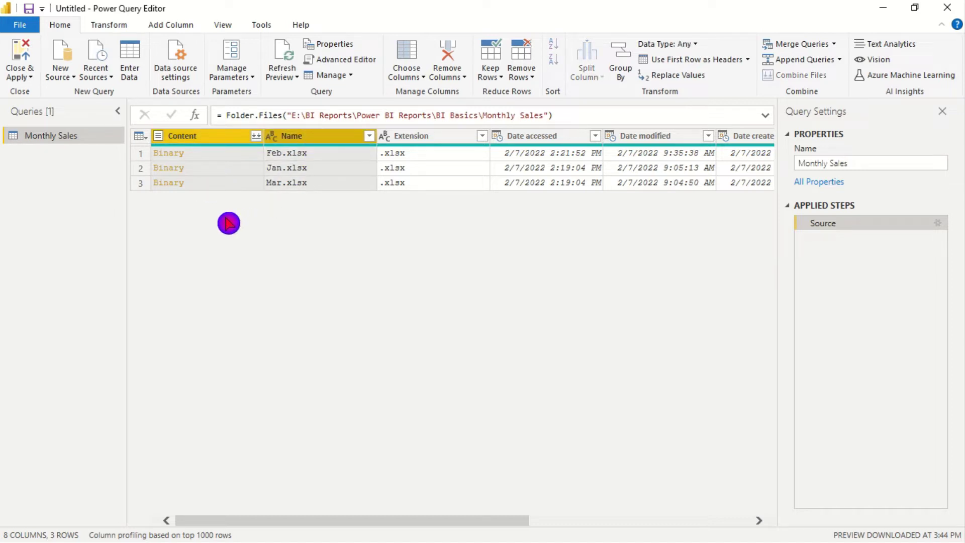
right_click(328, 142)
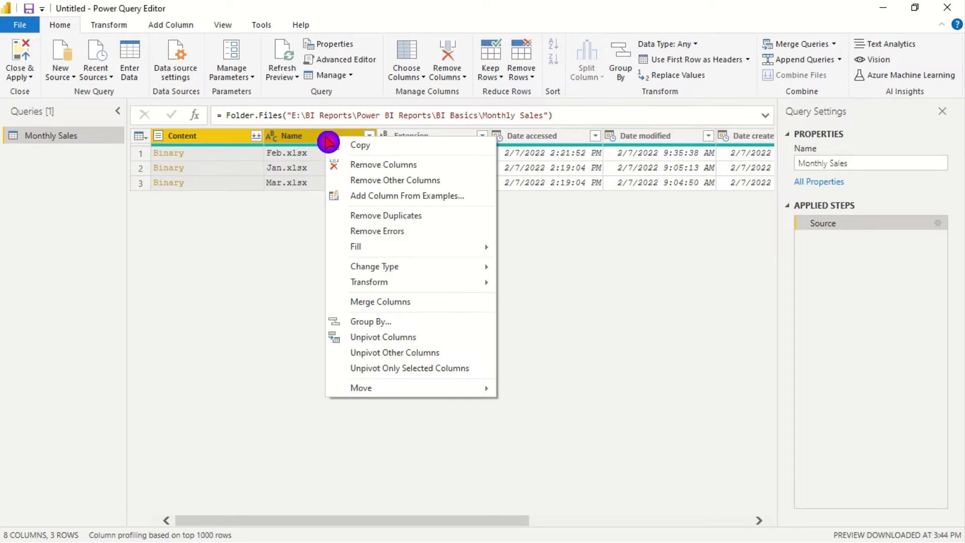
click(417, 180)
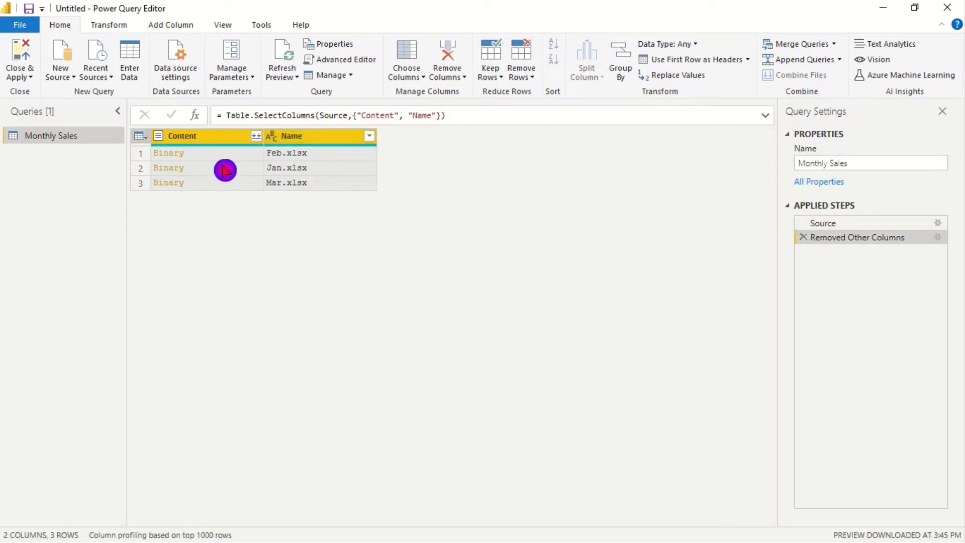
Step: Add a custom column with the formula Excel.Workbook([Content]) to the Monthly Sales query
click(182, 28)
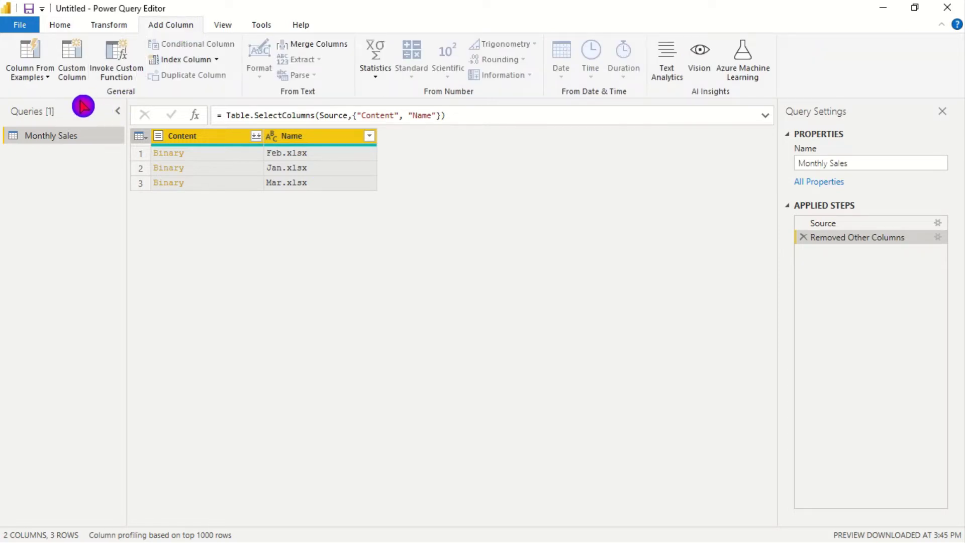
click(73, 77)
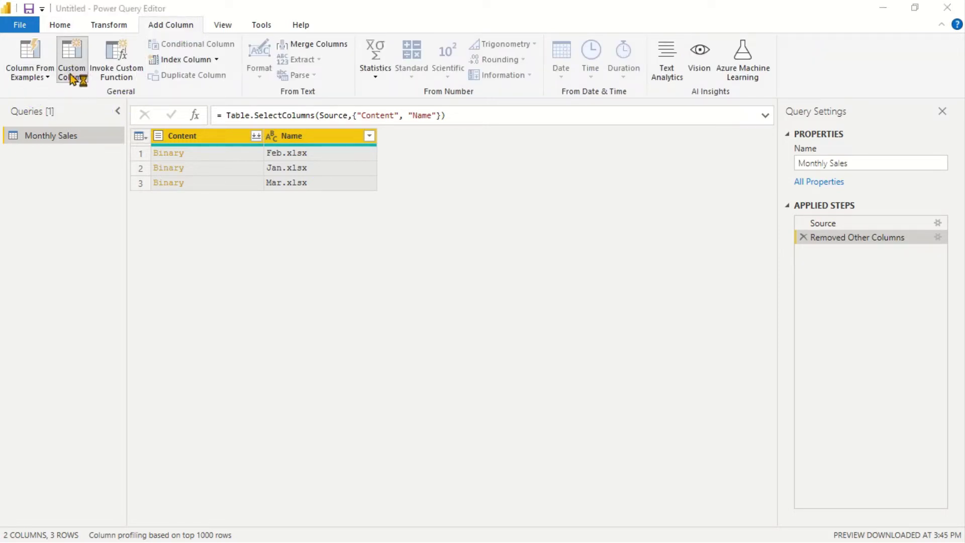
click(76, 83)
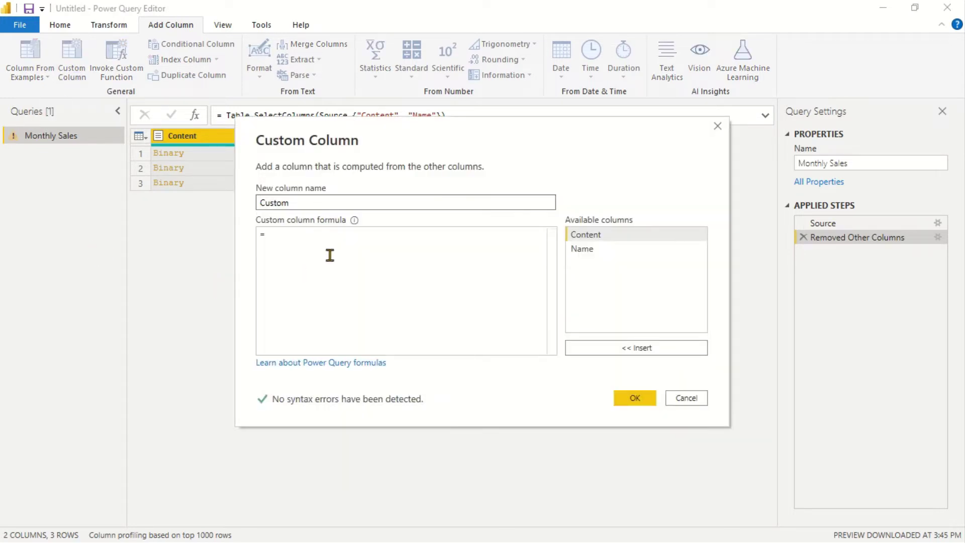
click(272, 234)
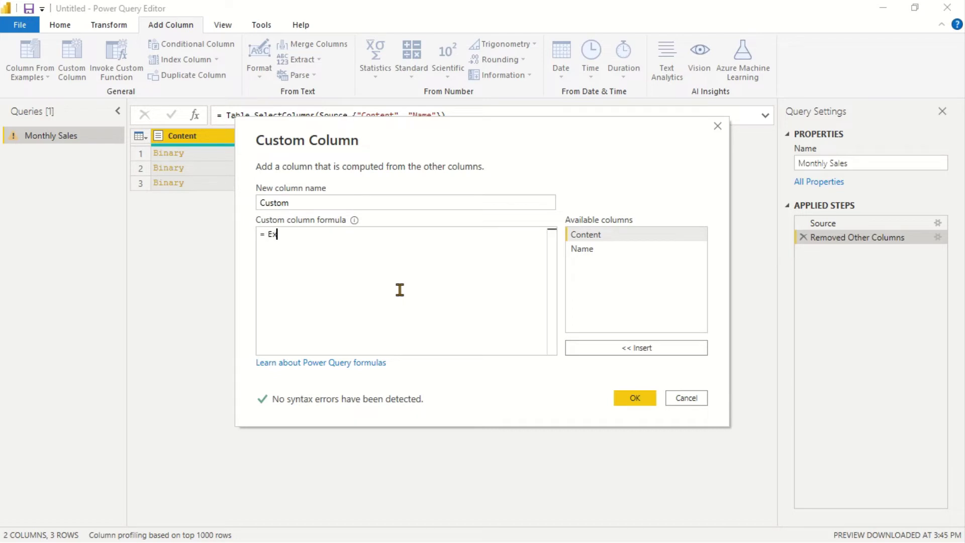
text(ce)
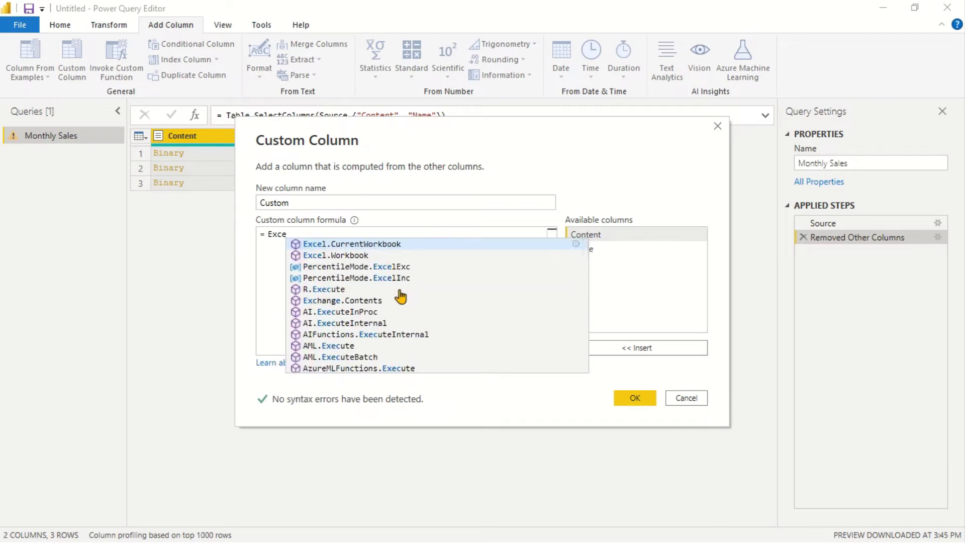
click(344, 254)
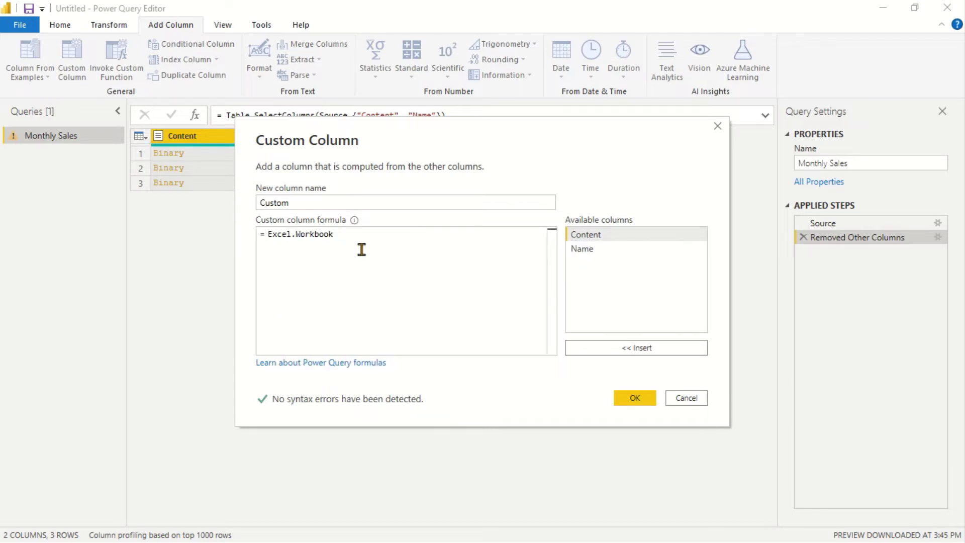
text(()
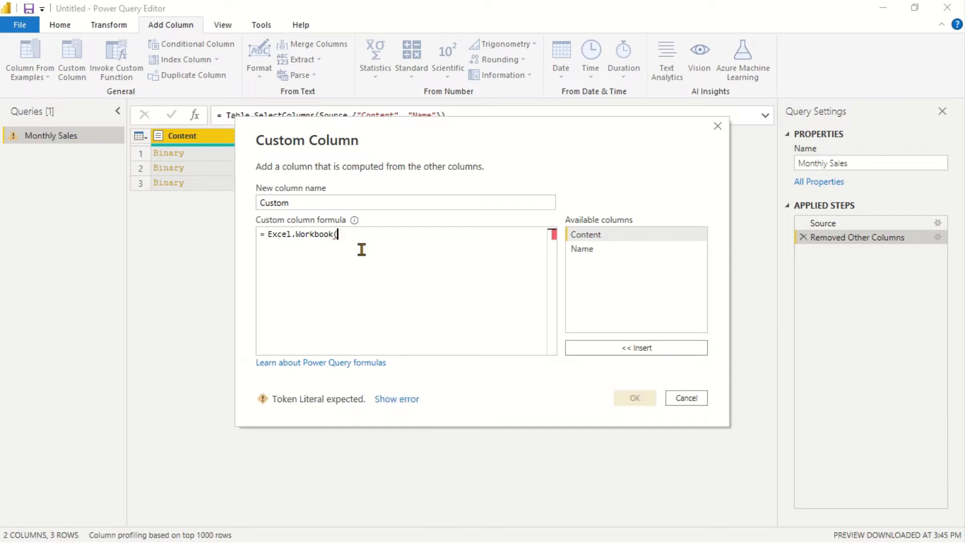
double_click(605, 236)
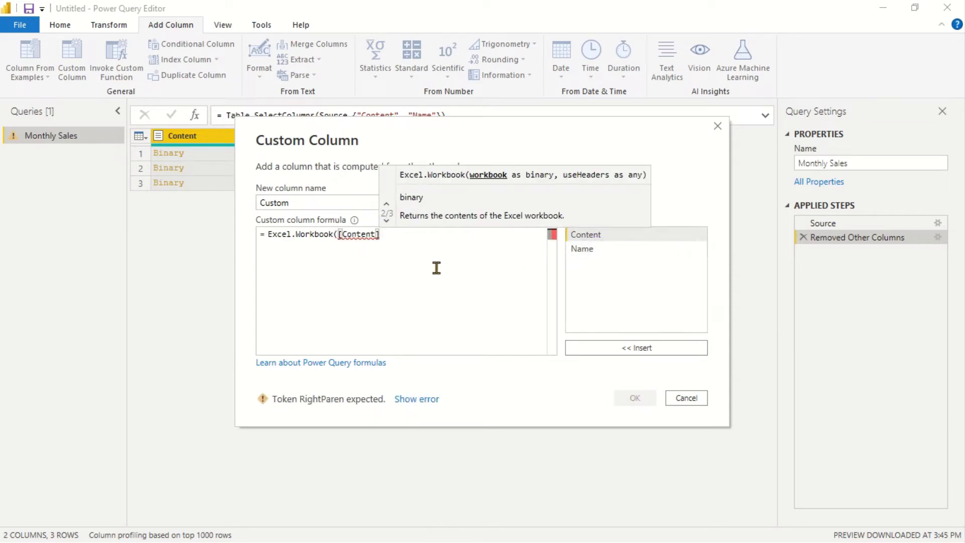
text())
click(628, 398)
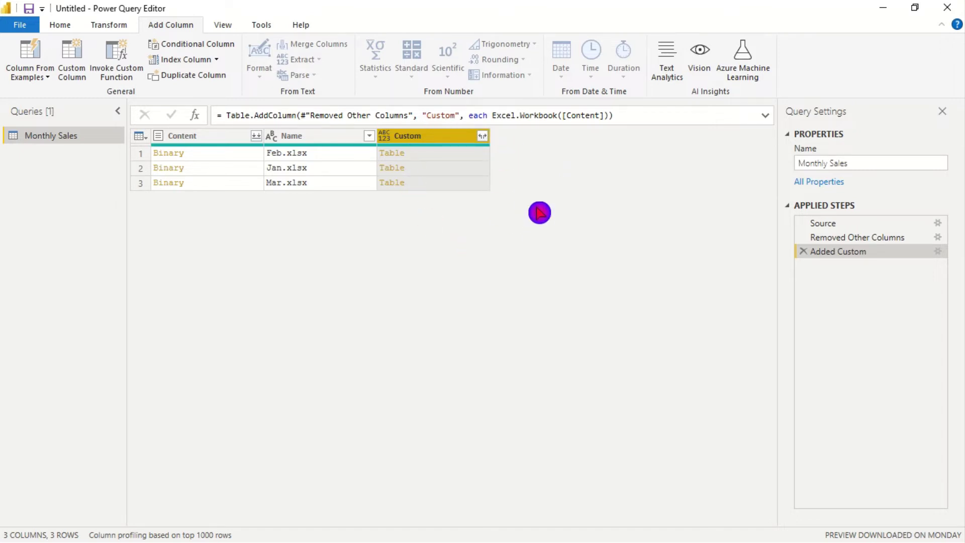
Step: Expand the Custom column into its Name, Data, Item, Kind and Hidden fields, keeping the original column name as prefix
click(482, 136)
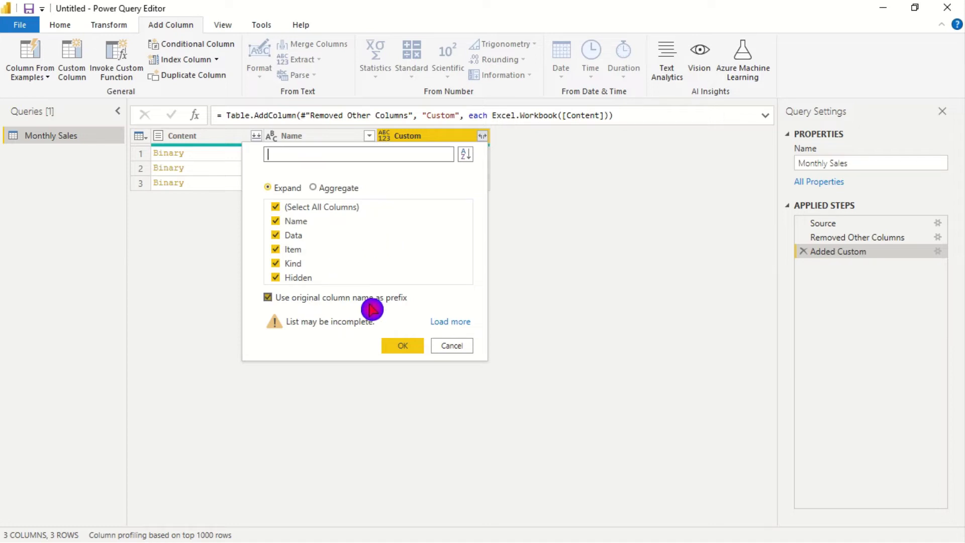
click(403, 345)
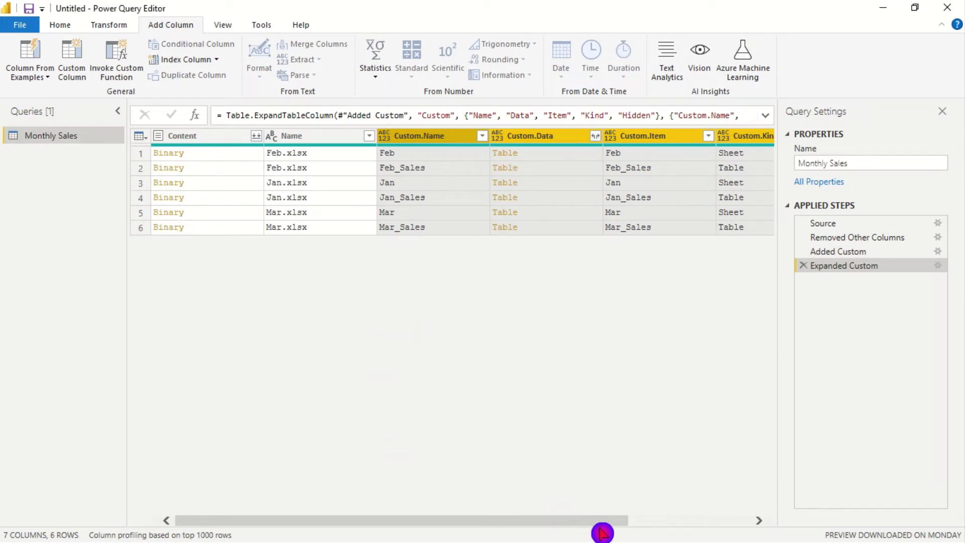
drag(599, 526, 723, 521)
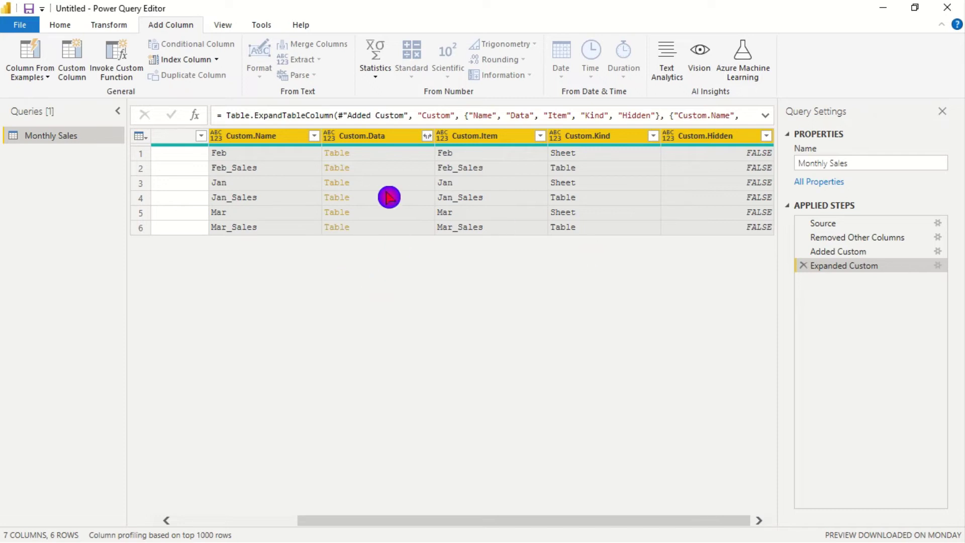
click(378, 139)
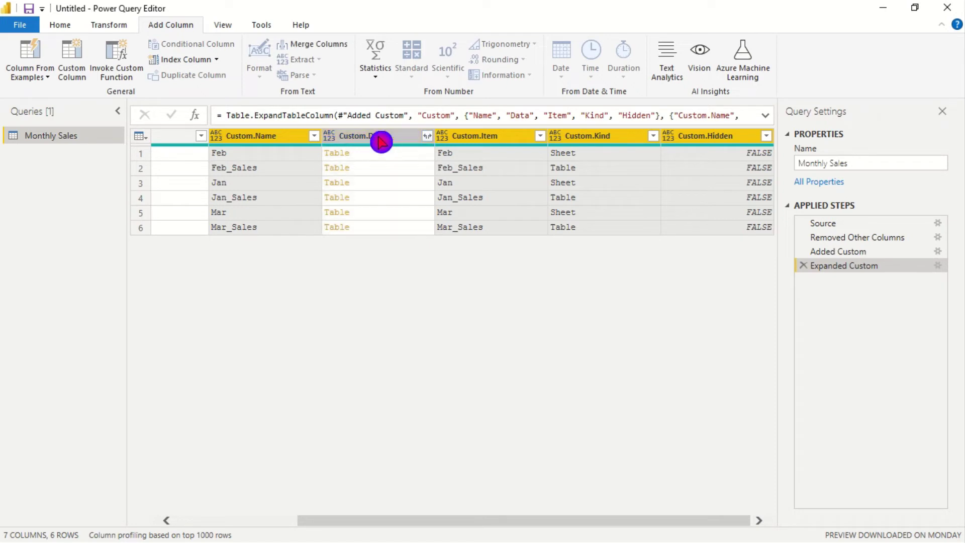
click(605, 139)
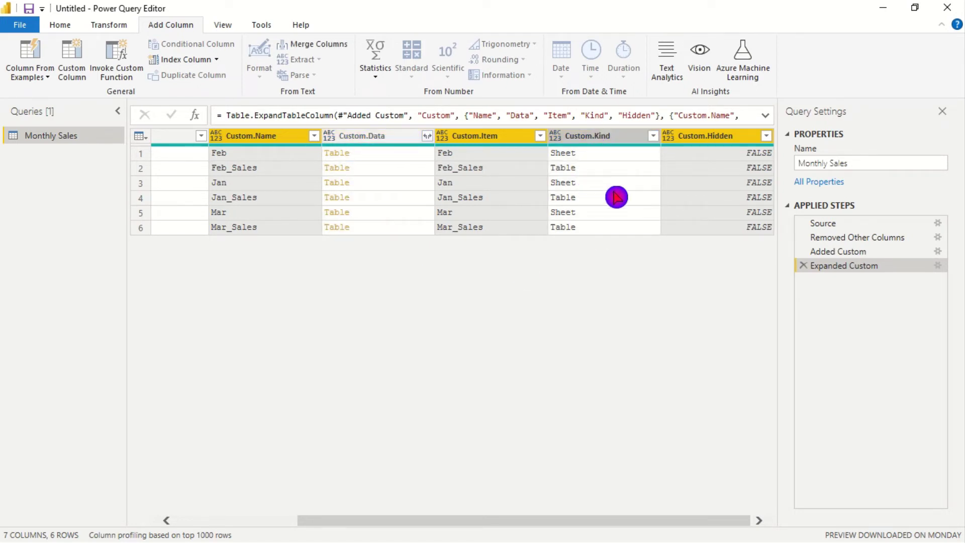
right_click(608, 140)
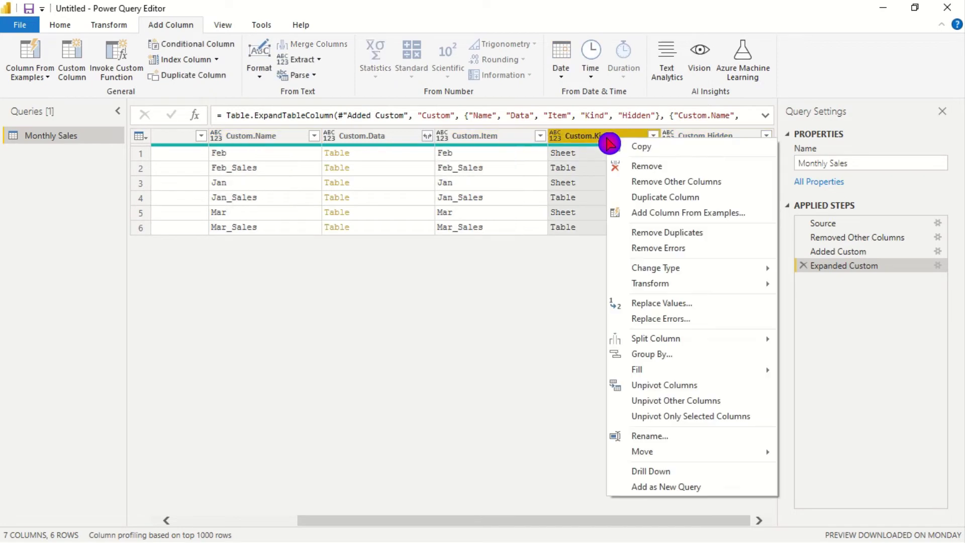
click(667, 181)
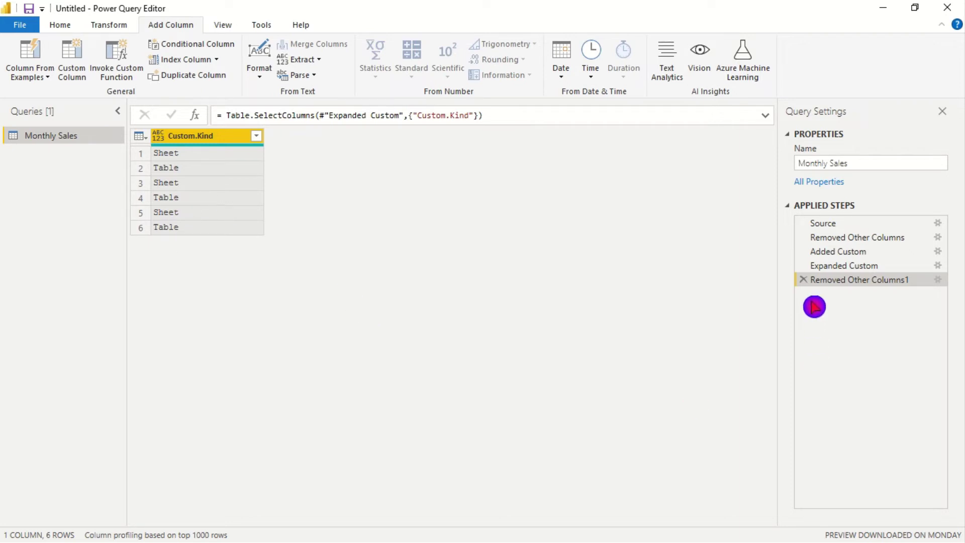
click(803, 280)
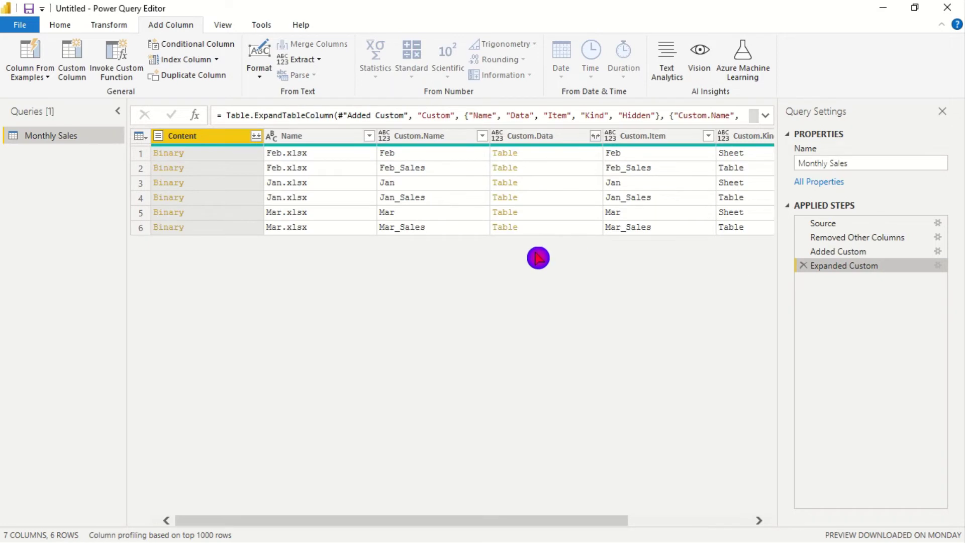
Step: Keep only the Custom.Data and Custom.Kind columns in the Monthly Sales query, removing all other columns
click(342, 216)
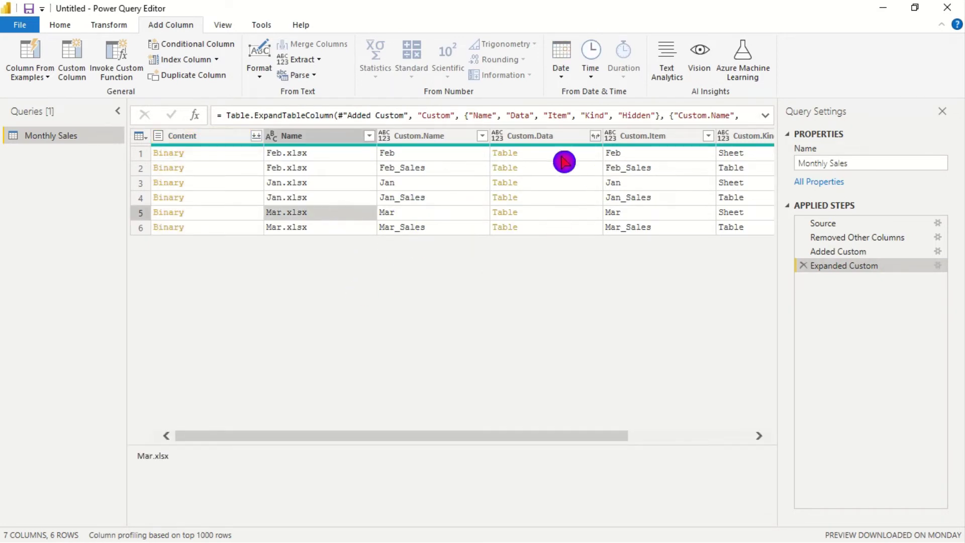
click(550, 138)
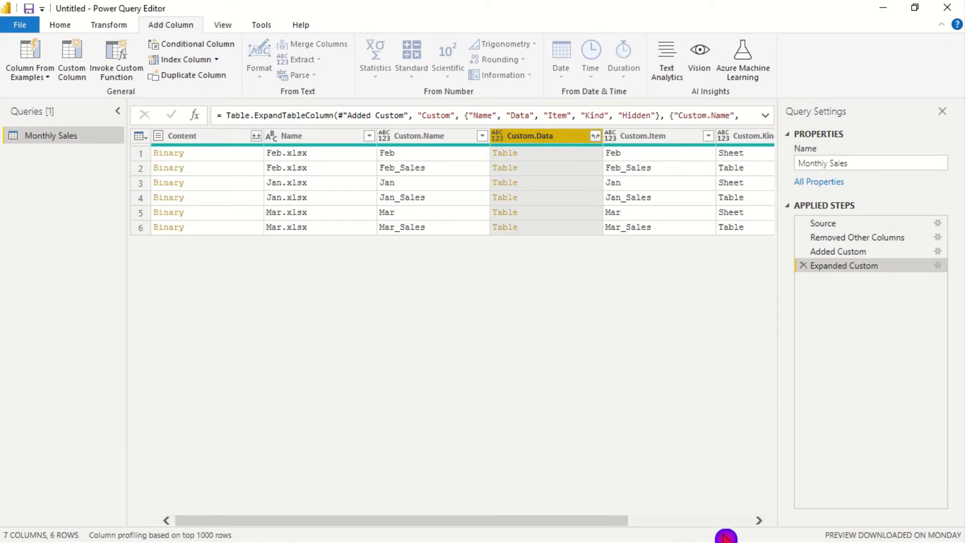
drag(613, 530, 727, 529)
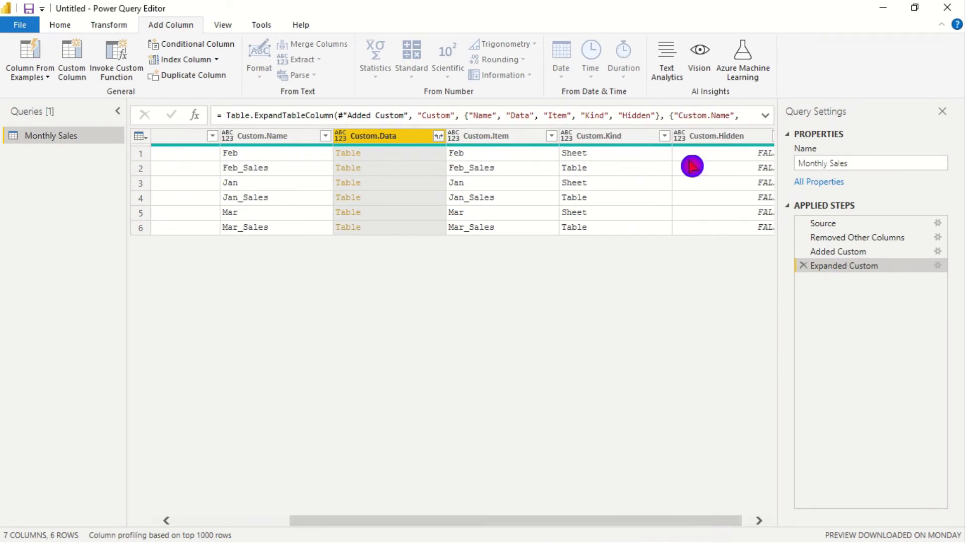
ctrl+click(625, 137)
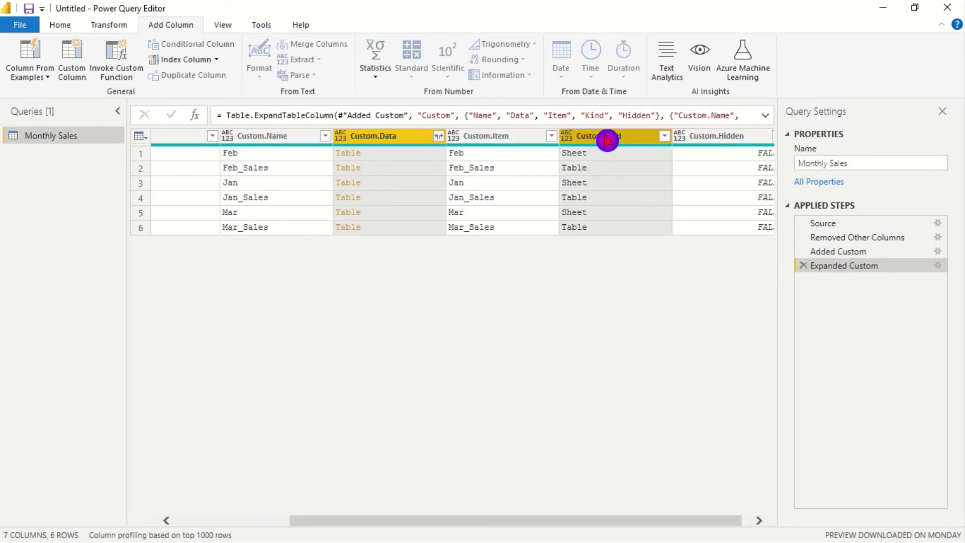
right_click(606, 138)
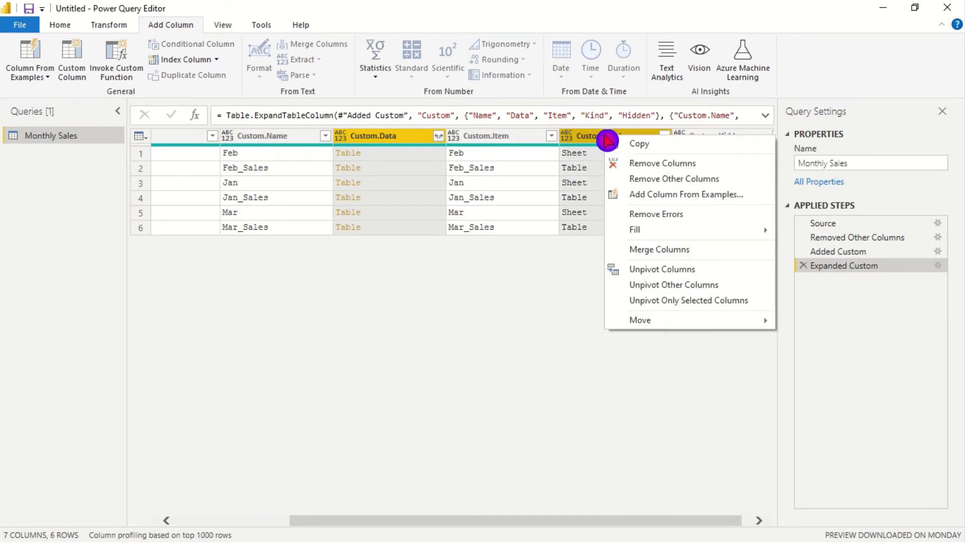
click(668, 181)
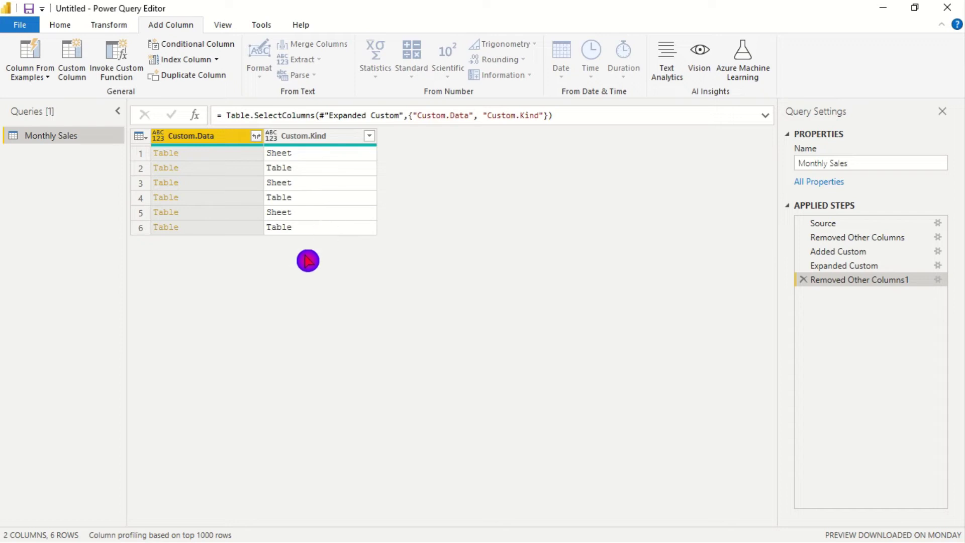
Step: Filter the Custom.Kind column to keep only the Table rows, excluding Sheet
click(334, 144)
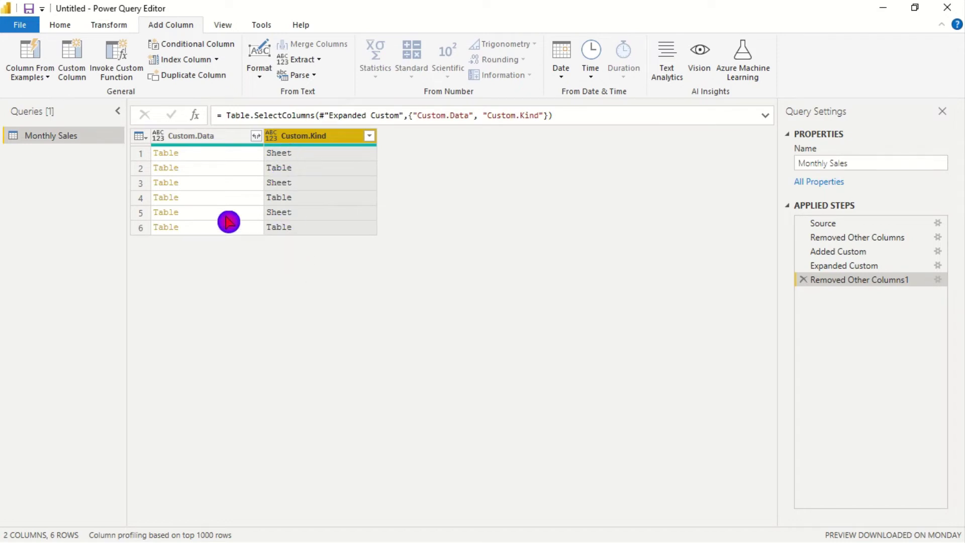
click(370, 139)
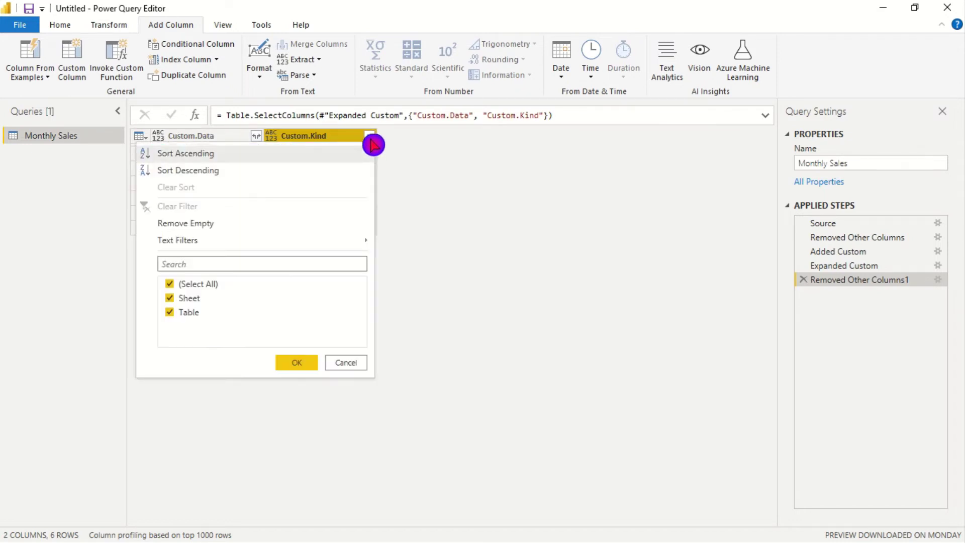
click(169, 296)
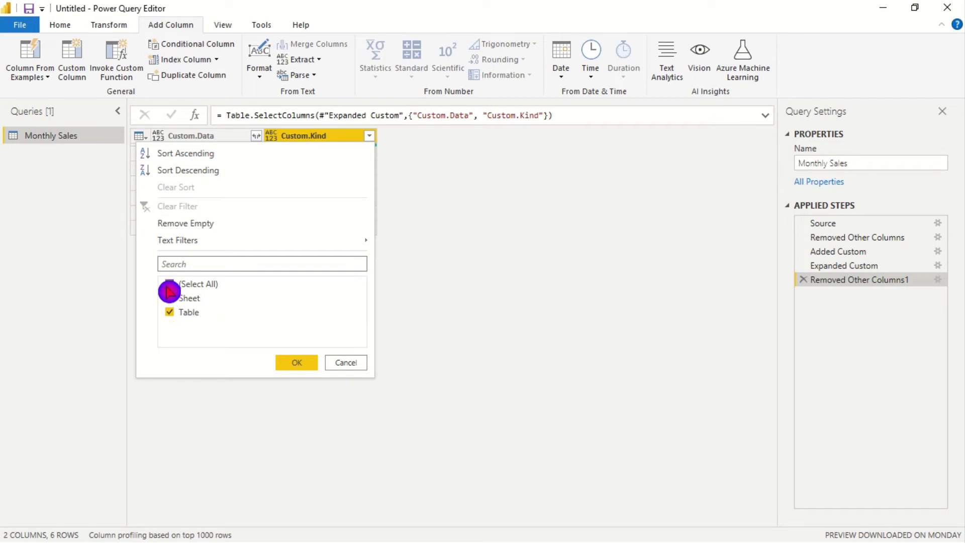
click(170, 285)
click(173, 317)
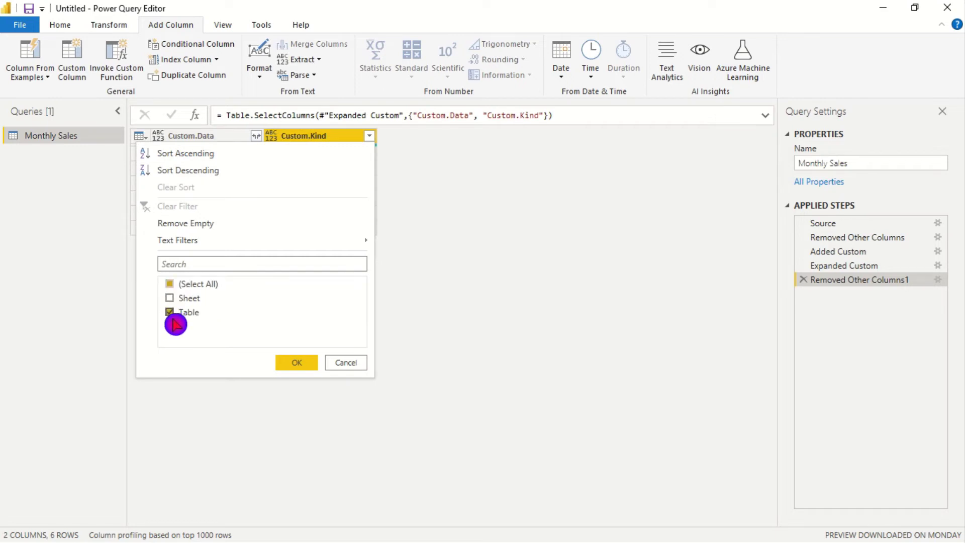
click(297, 363)
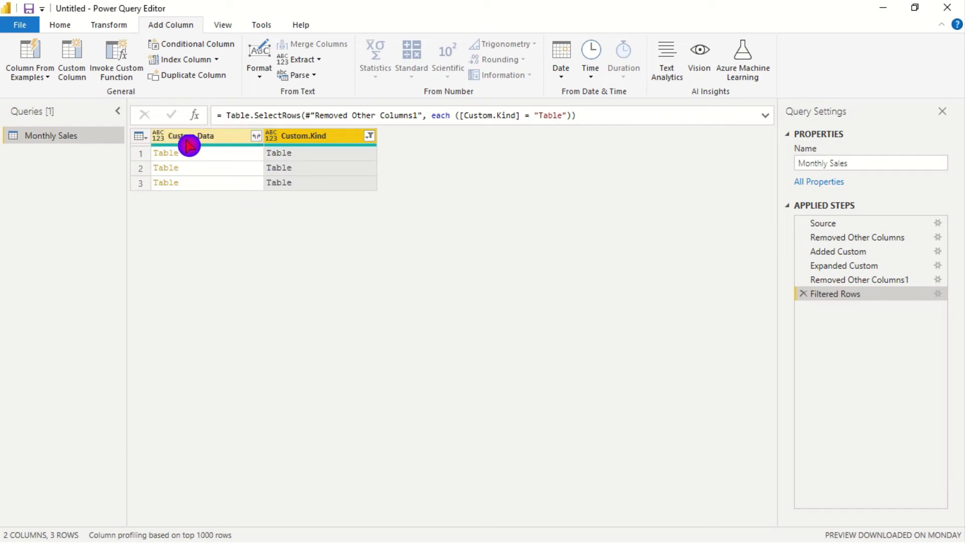
click(258, 136)
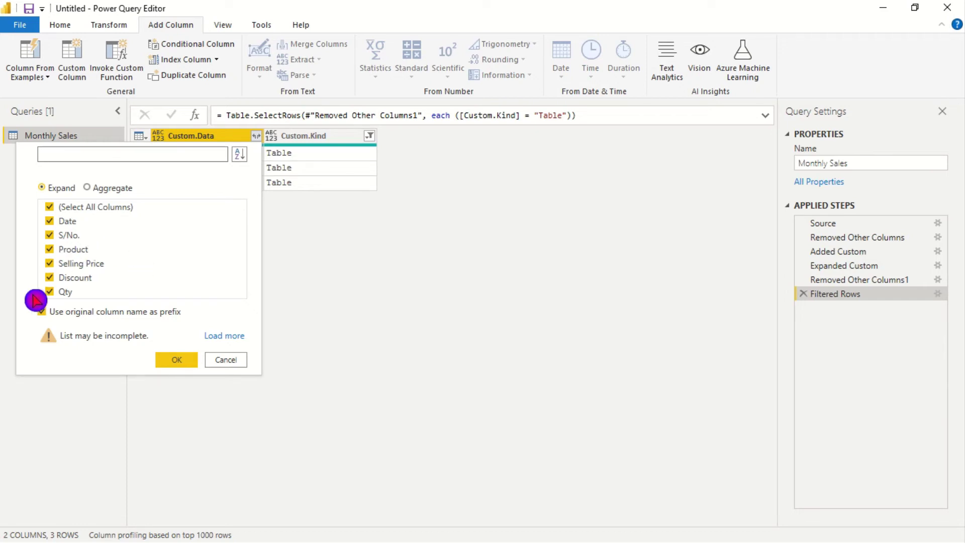
click(174, 361)
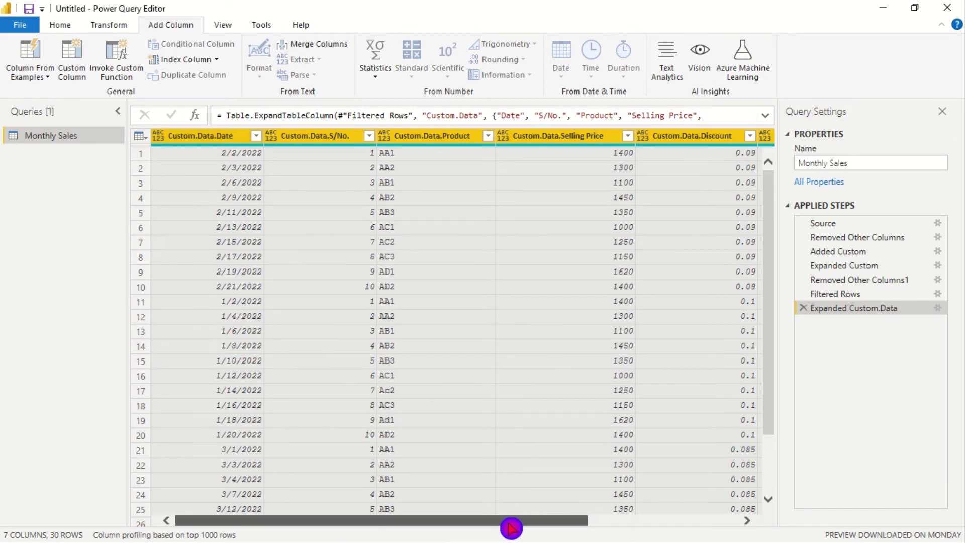
drag(511, 522, 492, 537)
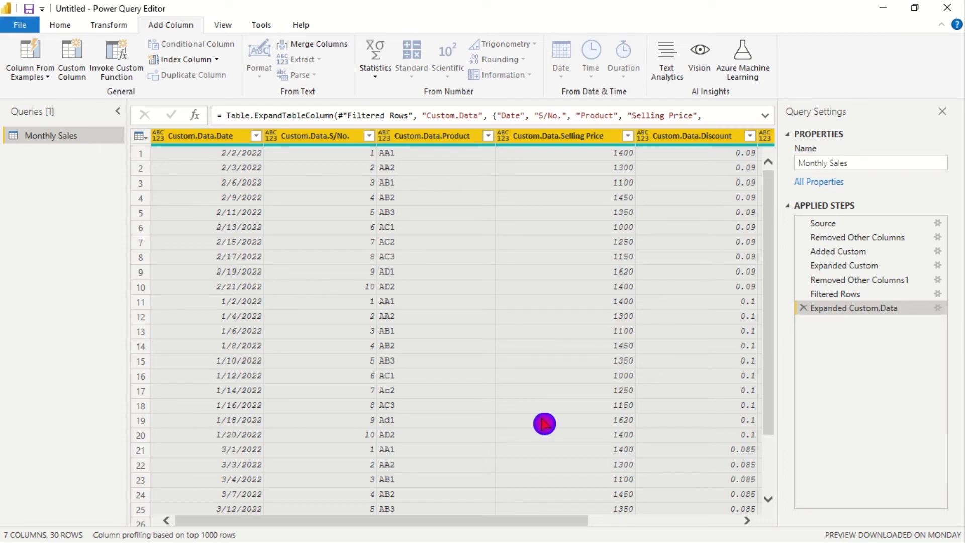
drag(559, 525, 713, 517)
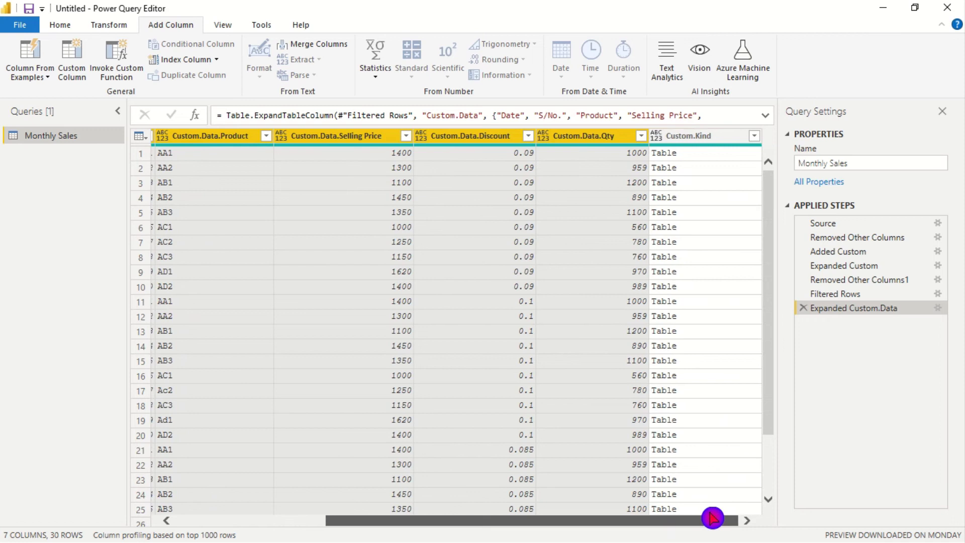
click(803, 311)
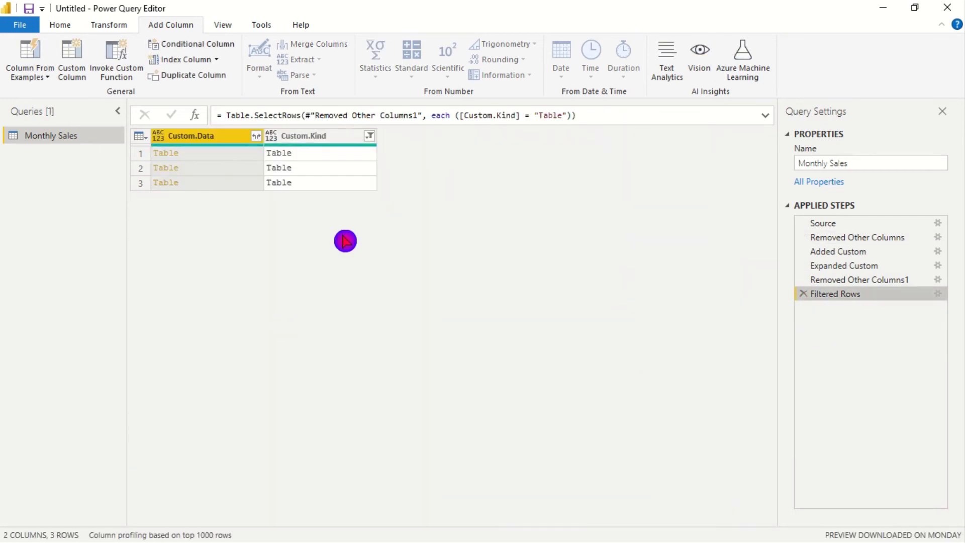
Step: Remove the Custom.Kind column and expand Custom.Data into all its columns without the original column name as prefix
right_click(322, 141)
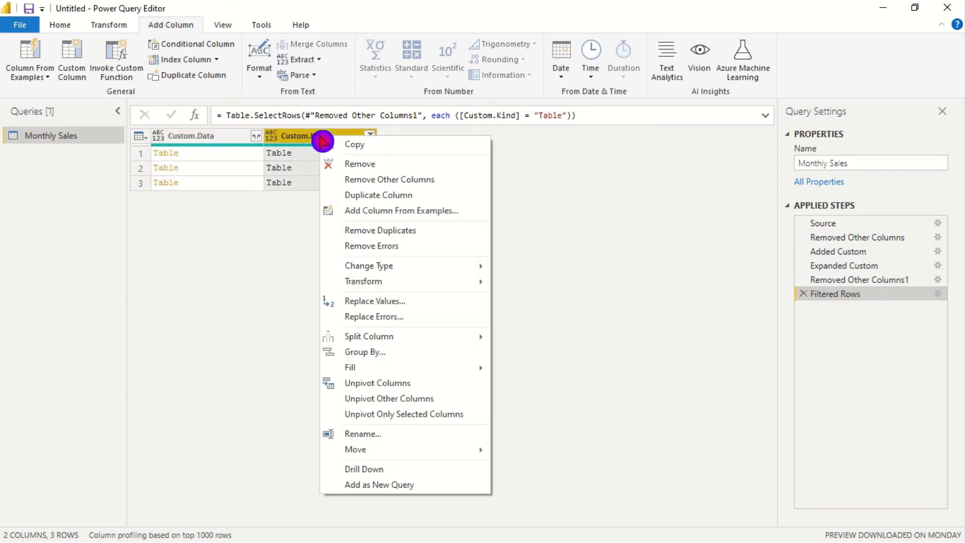
click(363, 166)
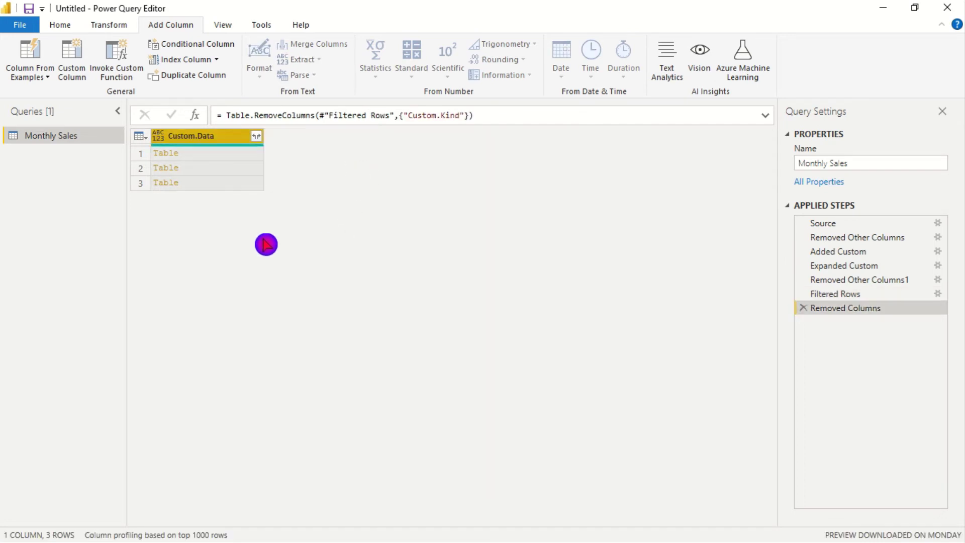
click(257, 137)
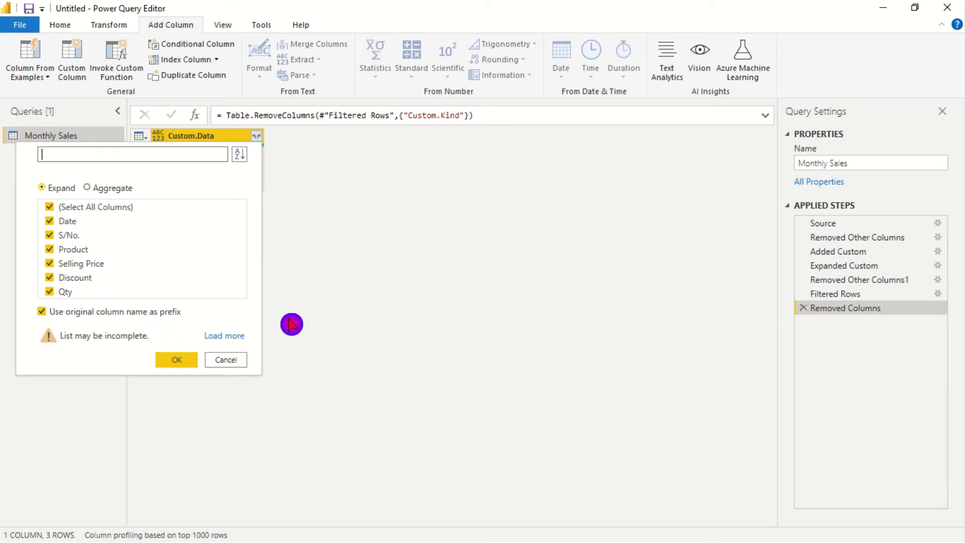
click(44, 314)
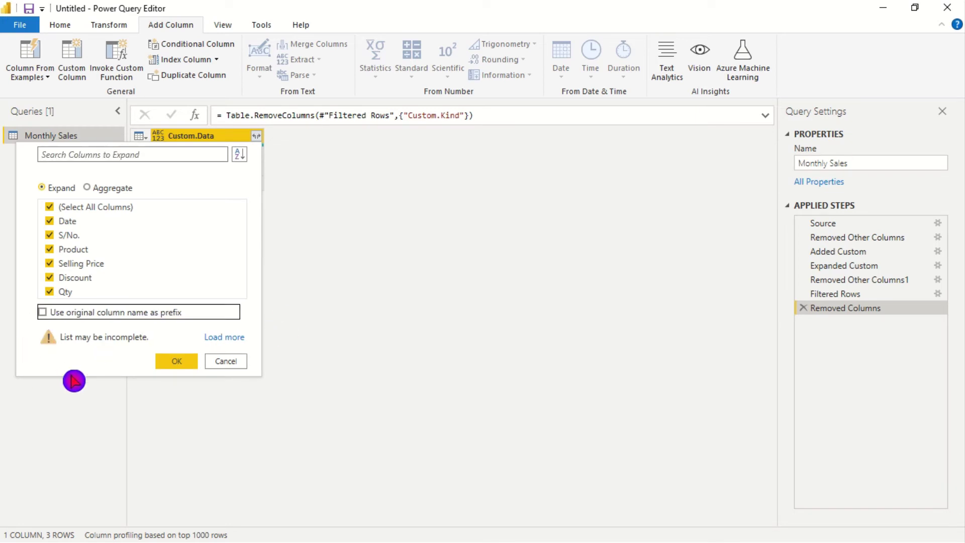
click(177, 361)
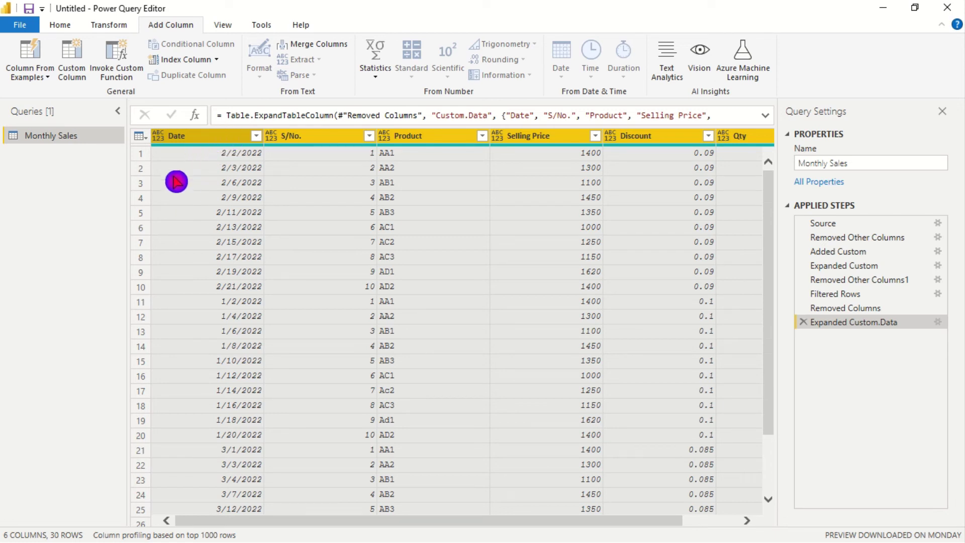
Step: Set the data type of the Date column to Date and of the S/No. column to Whole Number
click(159, 136)
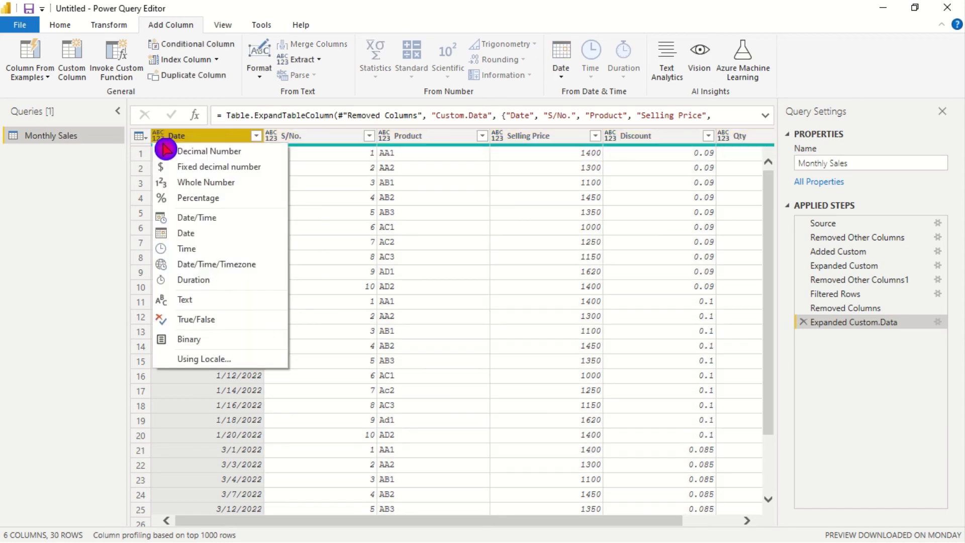
click(224, 238)
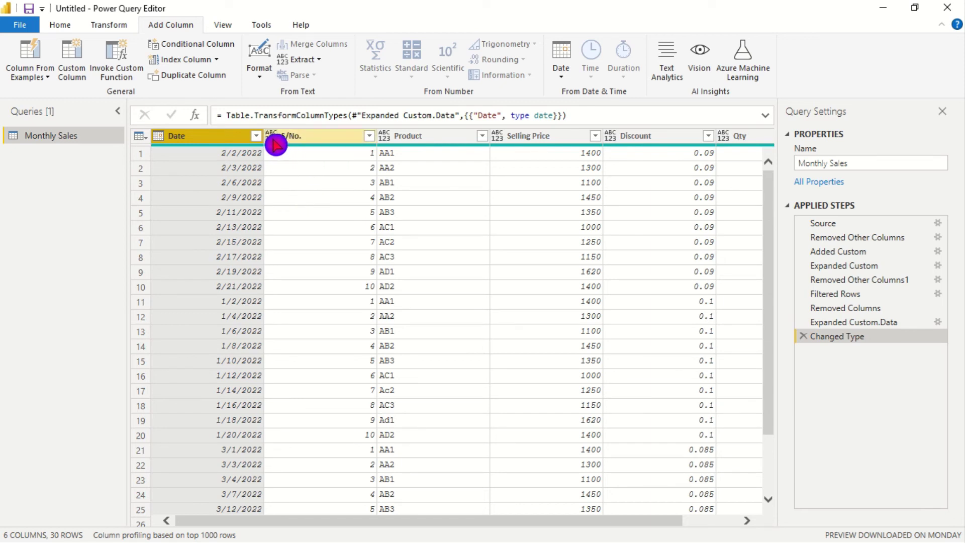
click(276, 144)
click(298, 183)
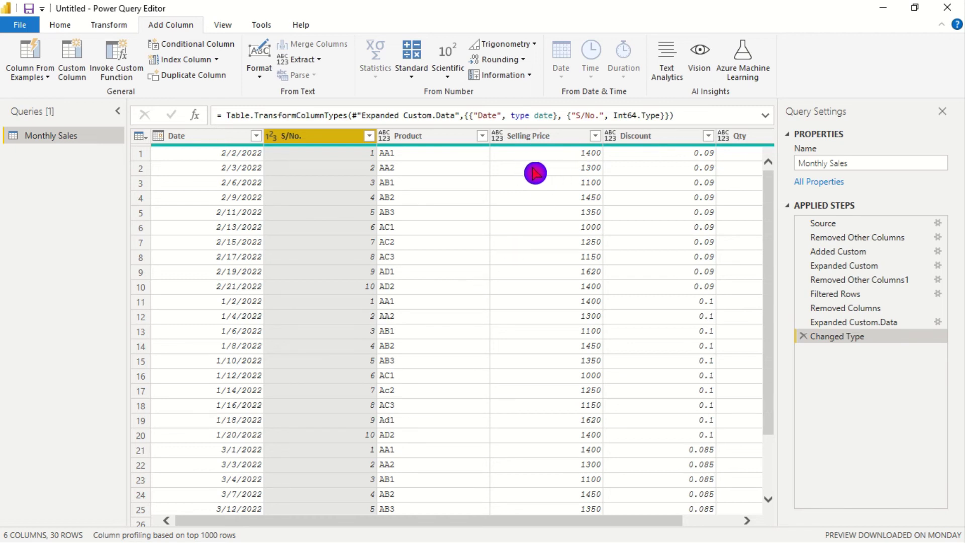
Step: Set the data type of the Selling Price column to Whole Number and of the Discount column to Decimal Number
click(501, 144)
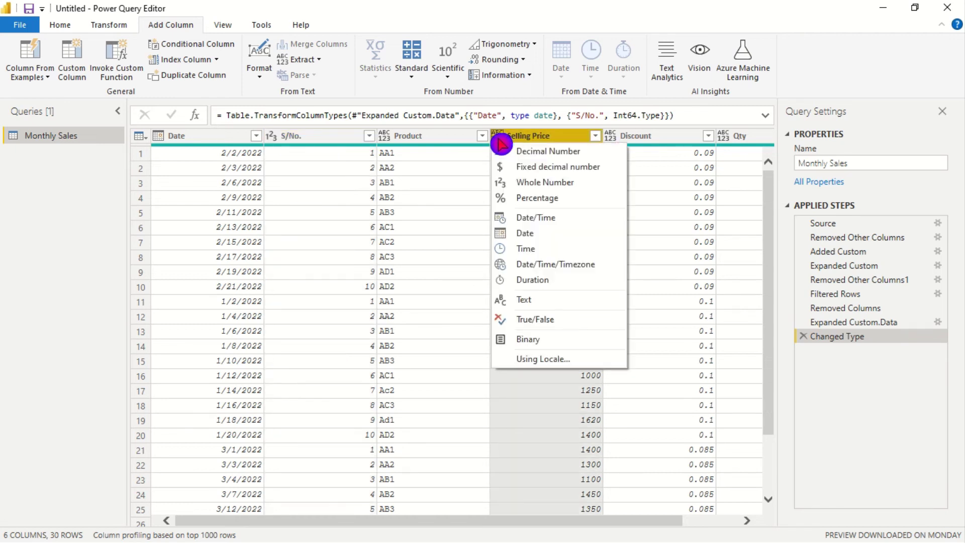
click(556, 189)
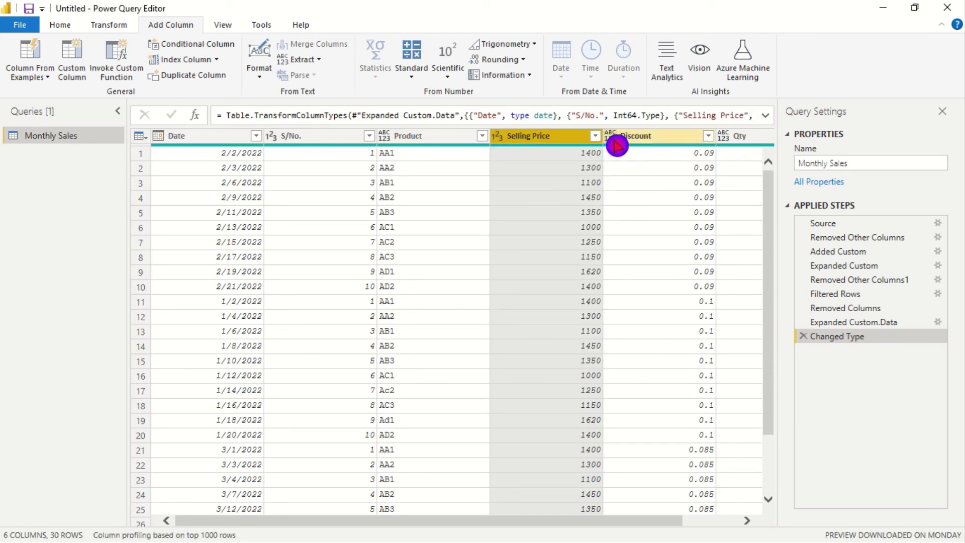
click(614, 140)
click(643, 152)
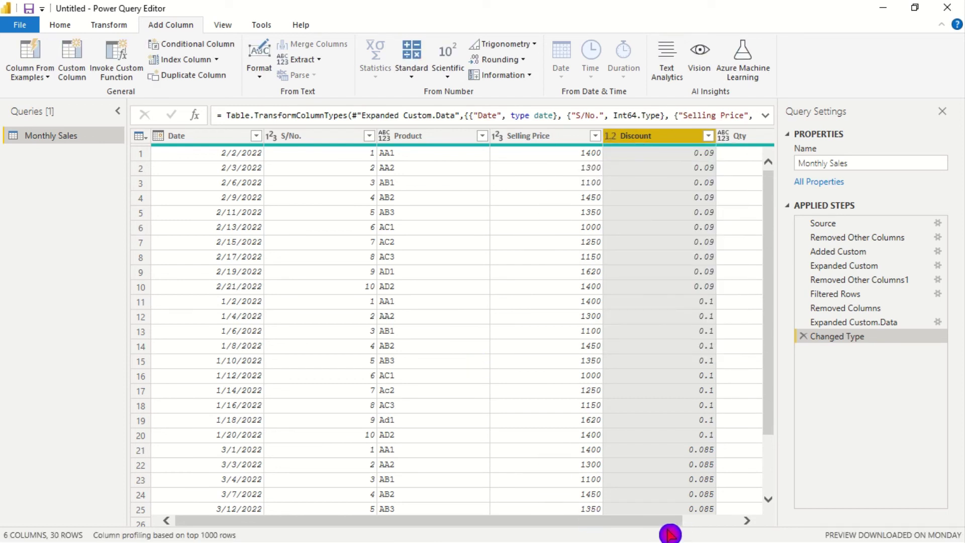
Step: Set the data type of the Qty column to Whole Number
drag(670, 520, 753, 520)
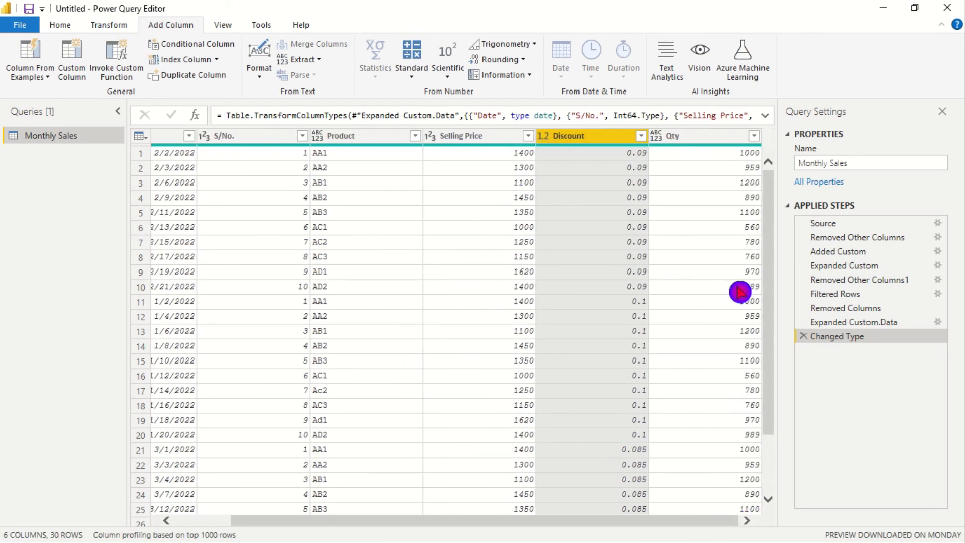
click(656, 136)
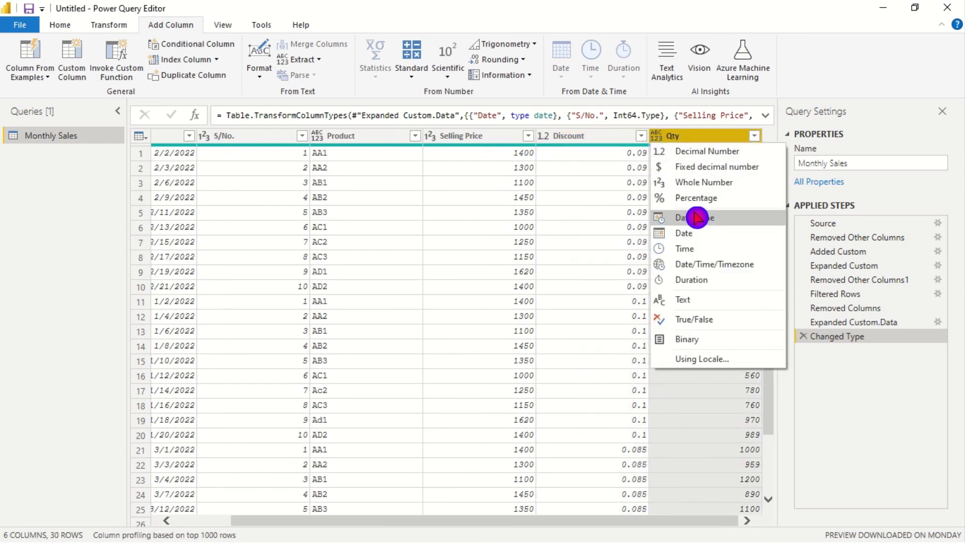
click(703, 184)
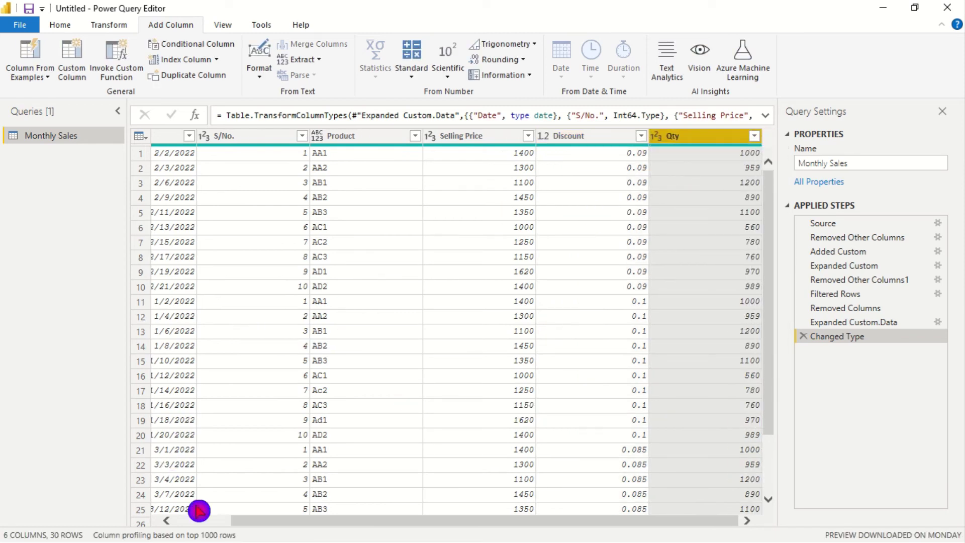
drag(255, 525, 189, 527)
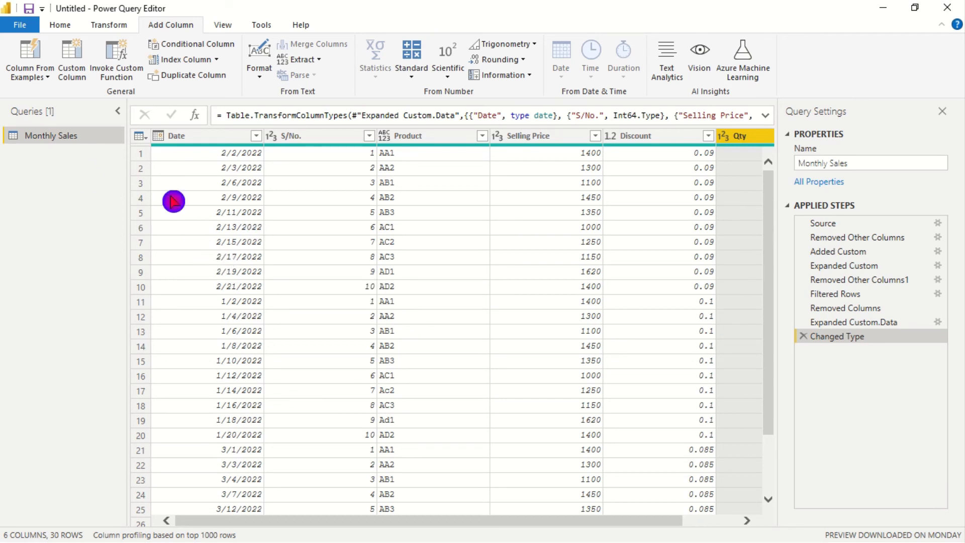
Step: Rename the Monthly Sales query as Jan-Mar Sales, and close the query editor with its changes applied to the model
click(60, 25)
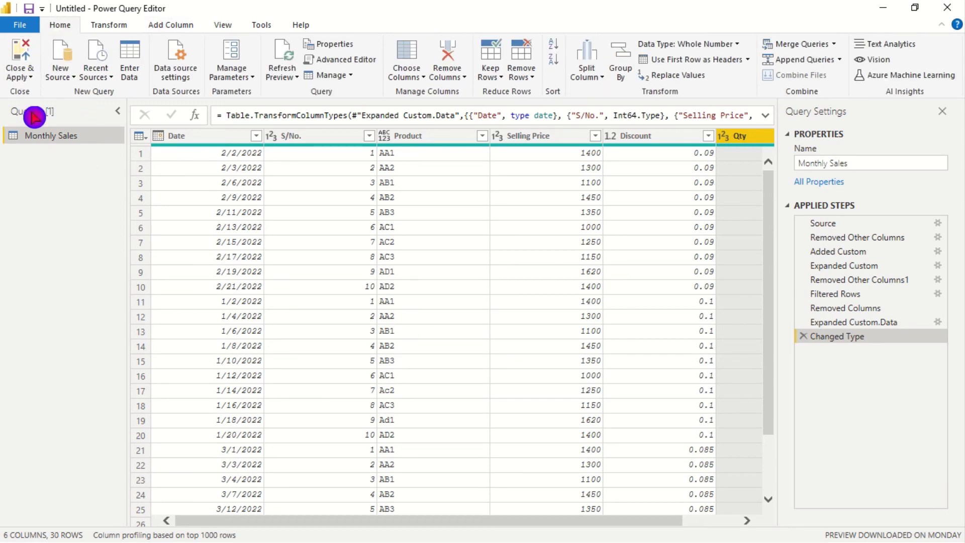
click(22, 78)
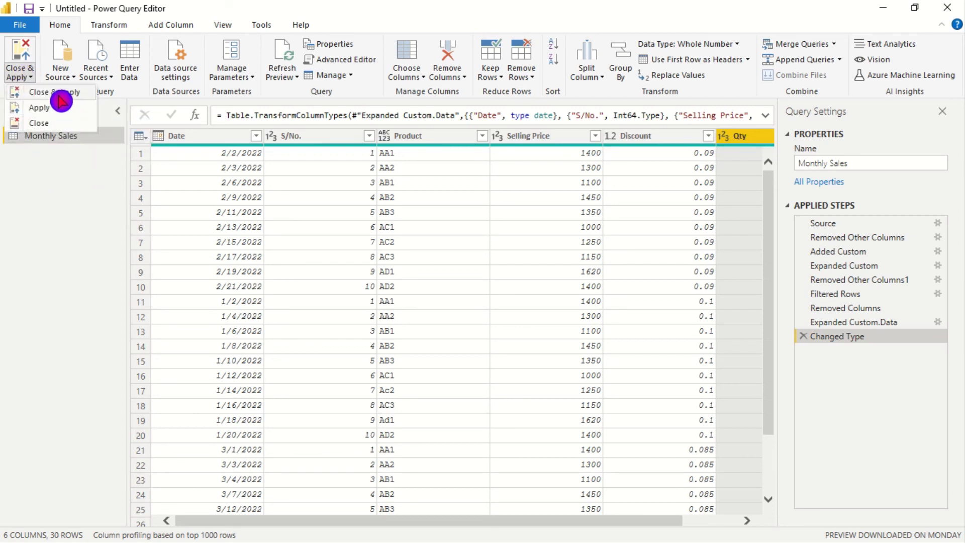
click(66, 191)
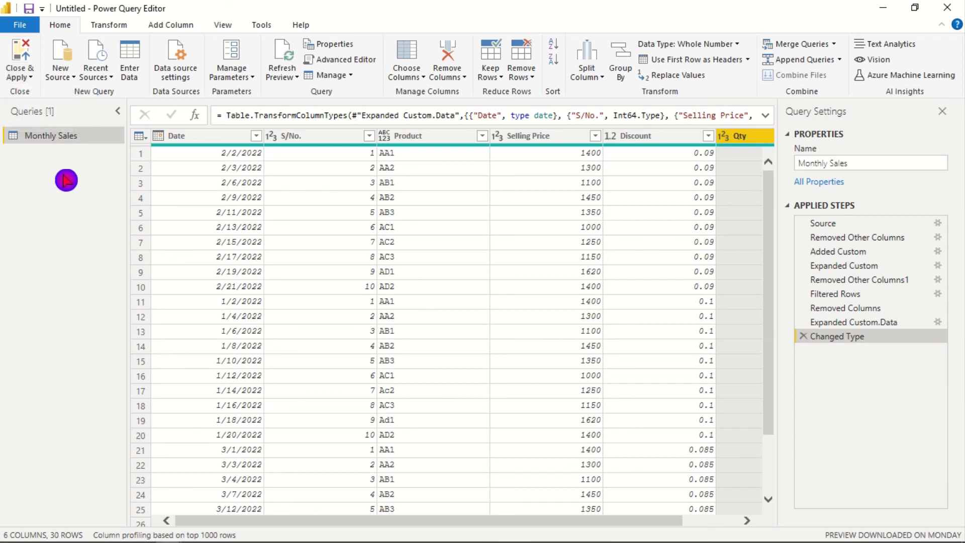
double_click(65, 140)
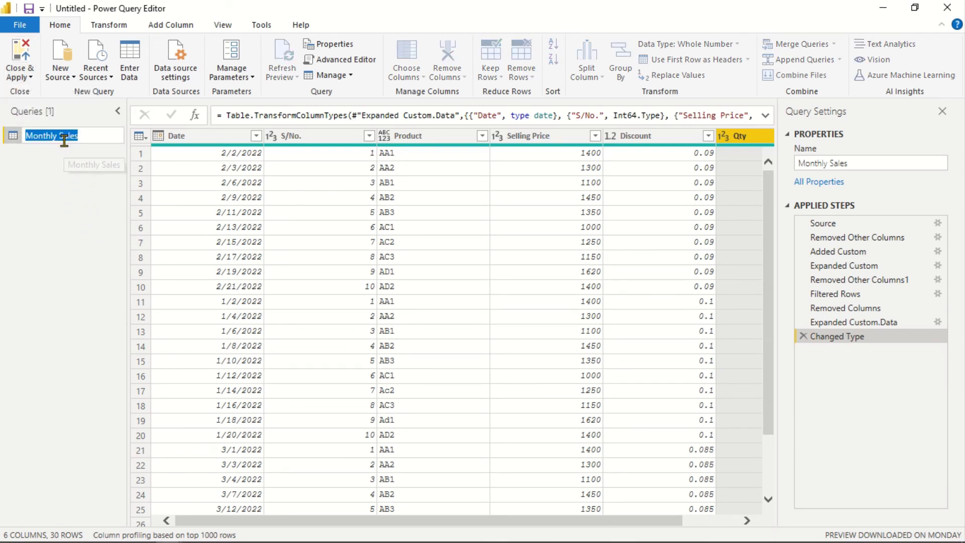
text(JA)
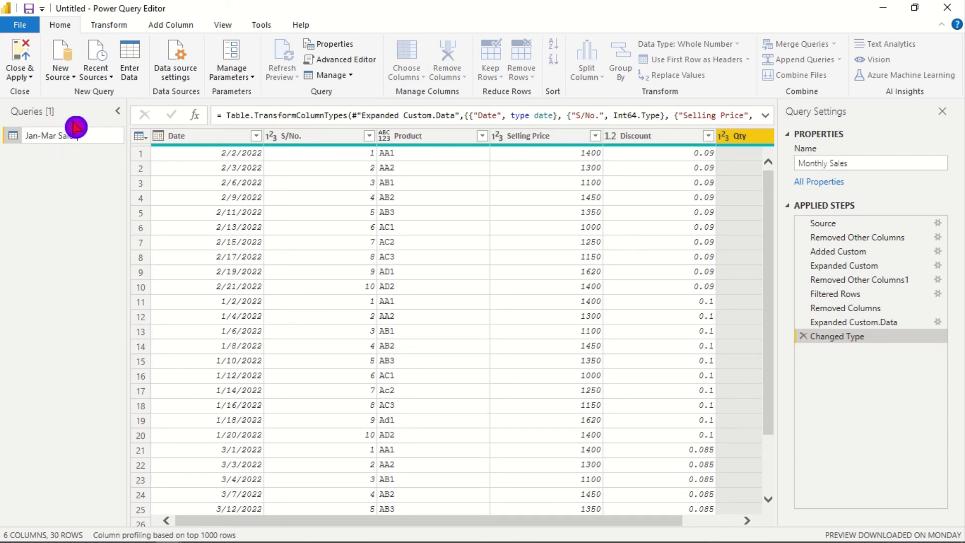
click(28, 77)
click(106, 147)
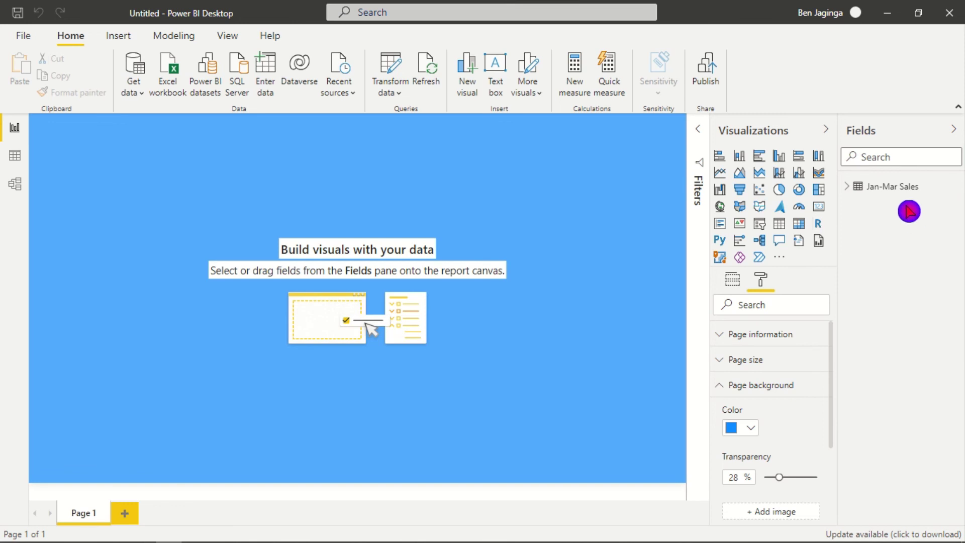
Step: Examine the fields of the loaded Jan-Mar Sales table and its rows in the Data view
click(851, 190)
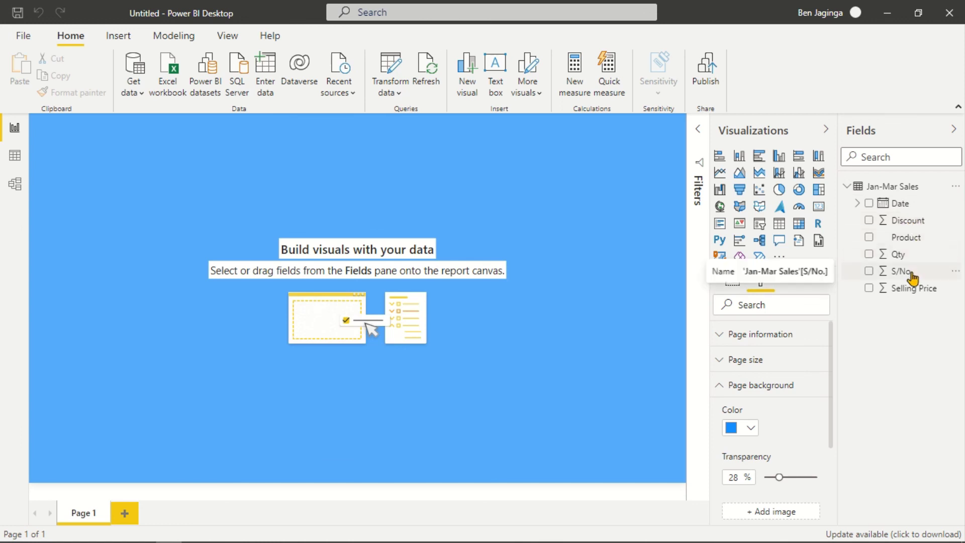
click(219, 169)
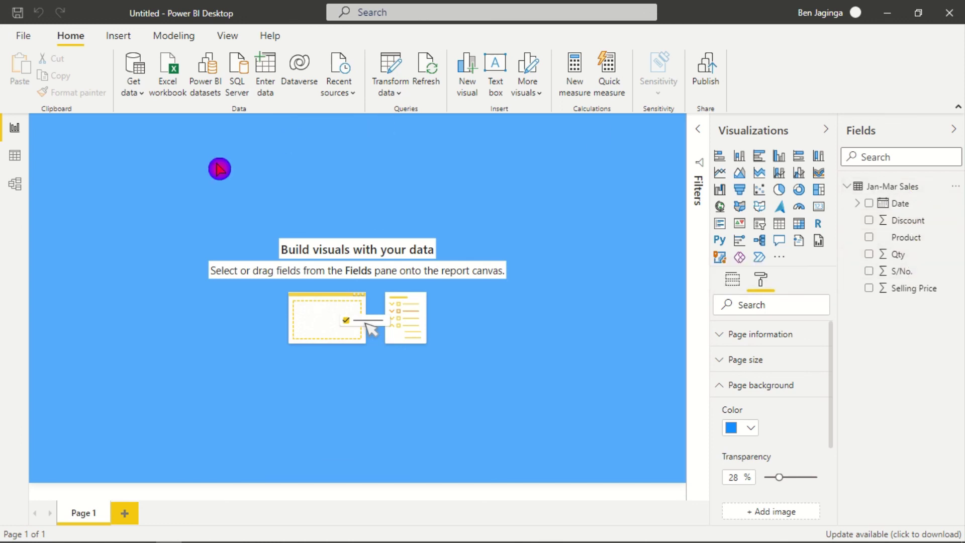
click(16, 156)
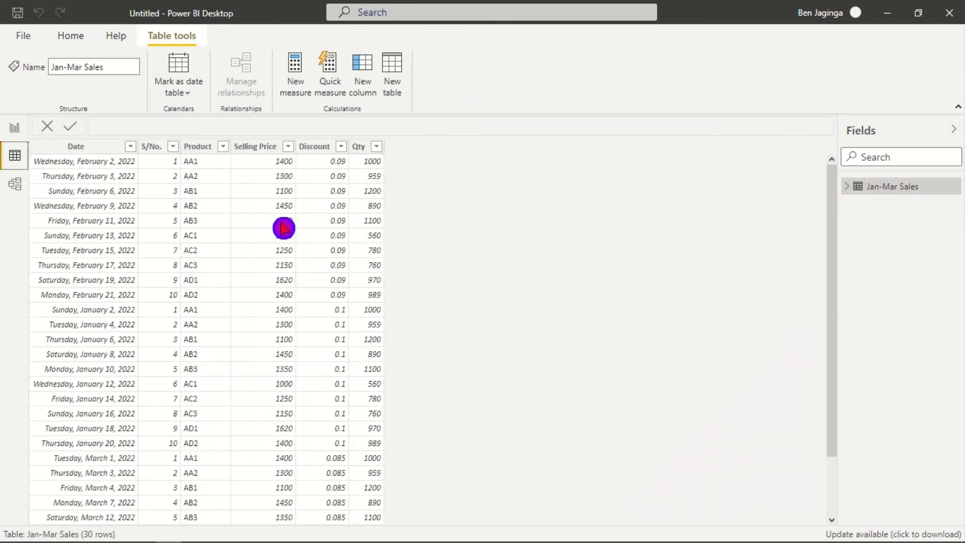